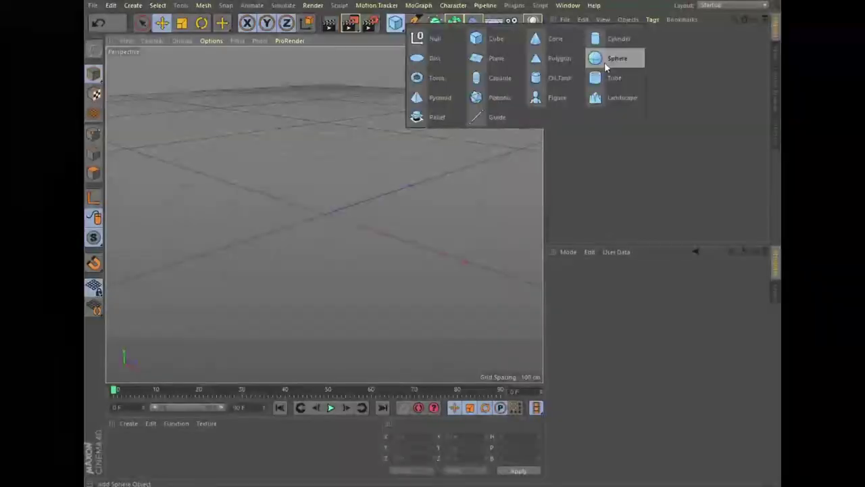
Add a Sphere object with a 100 cm radius and 24 segments.
{"action": "left_click", "coordinate": [604, 62]}
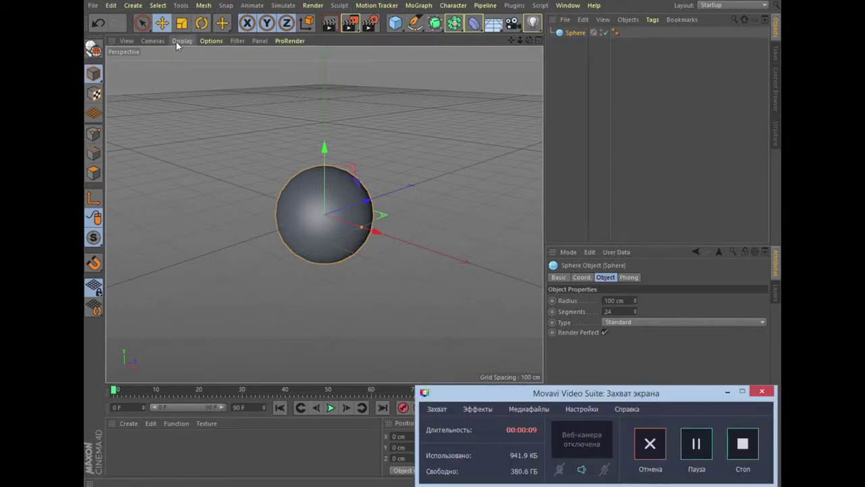
Switch the viewport to Gouraud Shading (Lines) and add a Displacer deformer.
{"action": "left_click", "coordinate": [181, 41]}
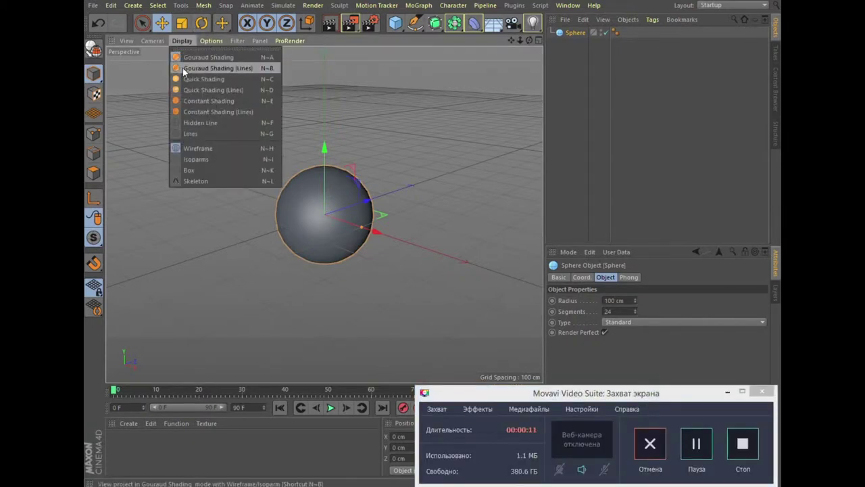
{"action": "left_click", "coordinate": [183, 68]}
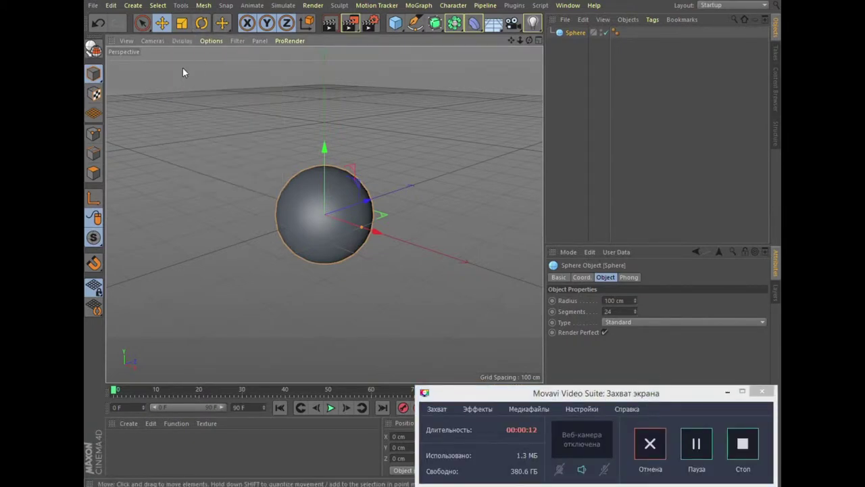
{"action": "left_click", "coordinate": [476, 25]}
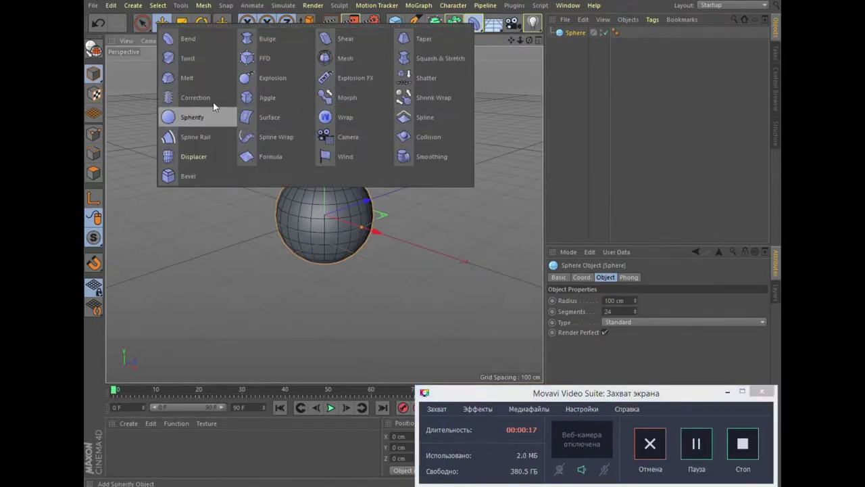
{"action": "left_click", "coordinate": [202, 156]}
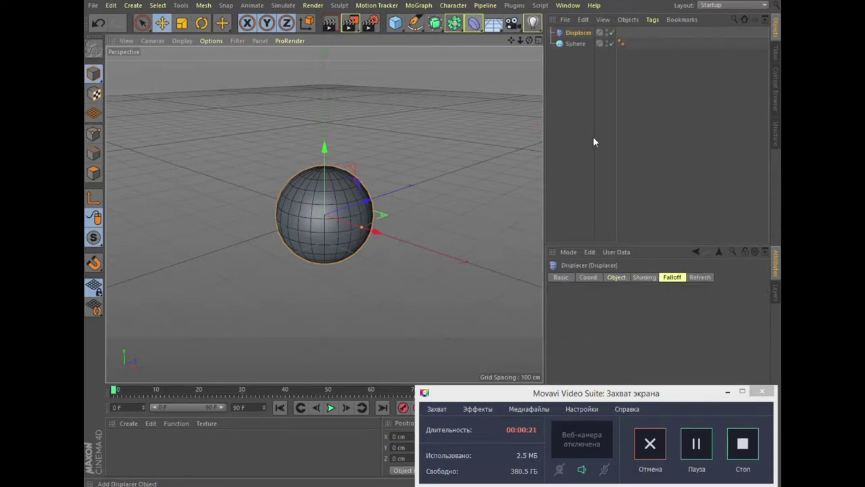
Nest the Displacer under the Sphere and bring up its Shading settings.
{"action": "left_click_drag", "start_coordinate": [576, 44], "coordinate": [578, 31]}
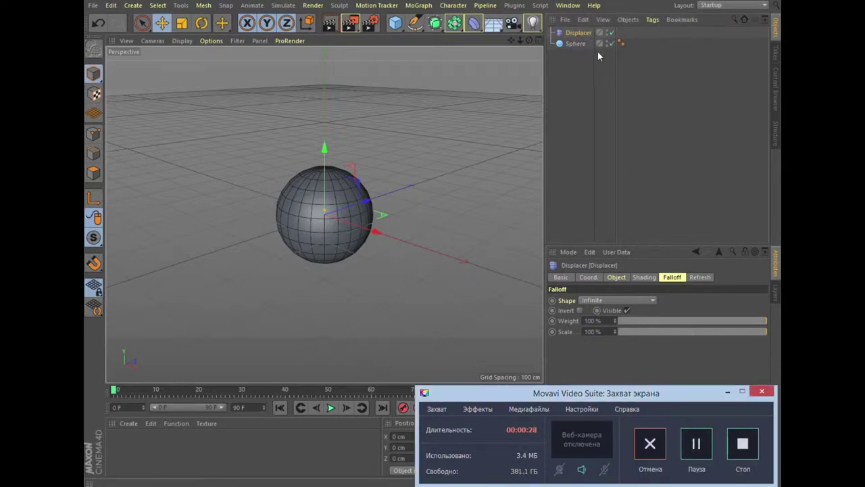
{"action": "left_click_drag", "start_coordinate": [578, 32], "coordinate": [585, 49]}
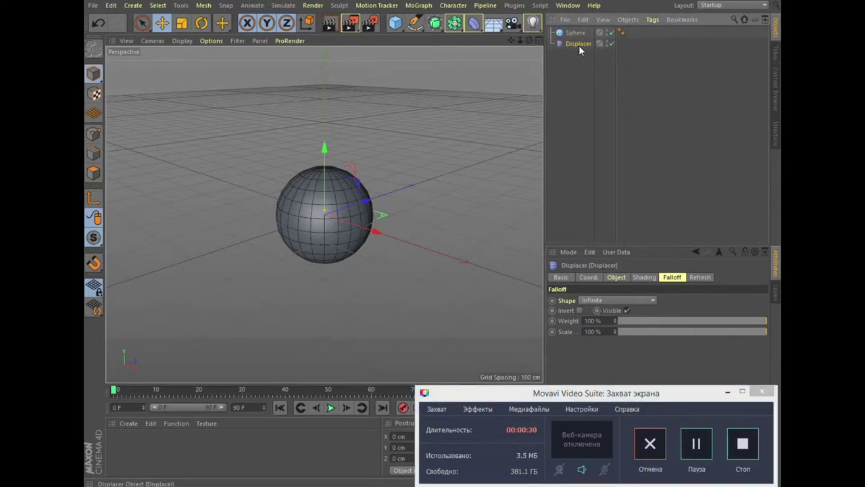
{"action": "left_click_drag", "start_coordinate": [579, 46], "coordinate": [578, 33]}
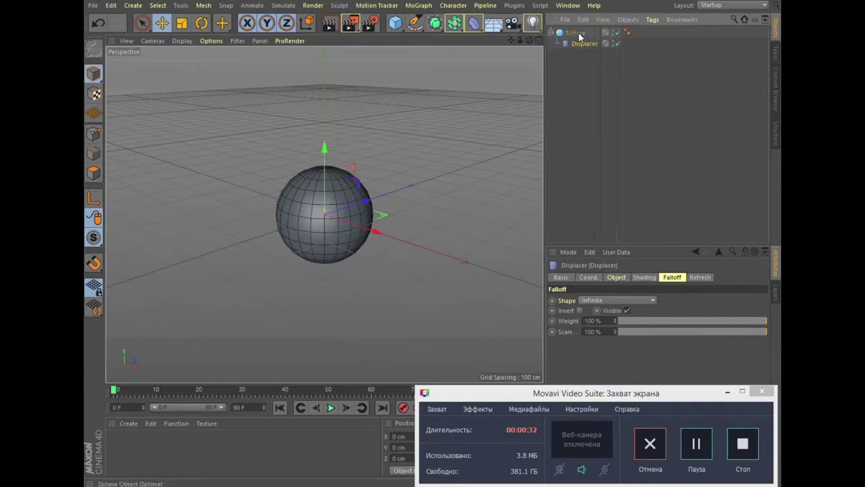
{"action": "left_click_drag", "start_coordinate": [694, 394], "coordinate": [608, 434]}
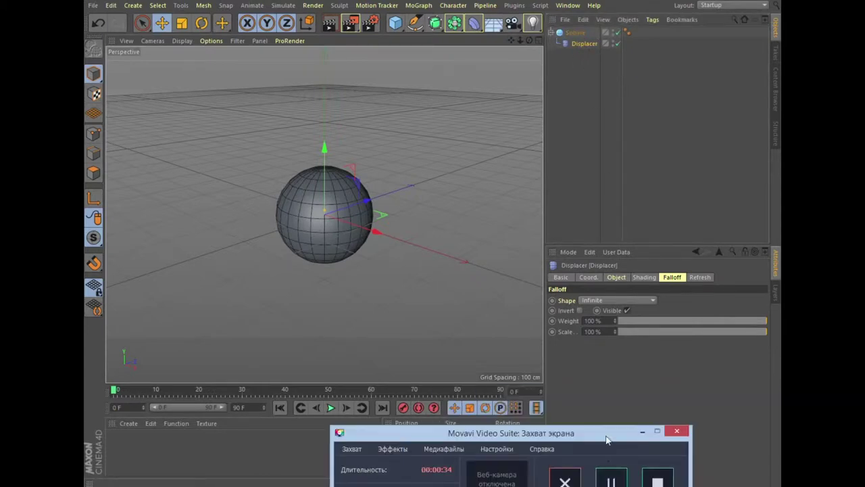
{"action": "left_click", "coordinate": [593, 43]}
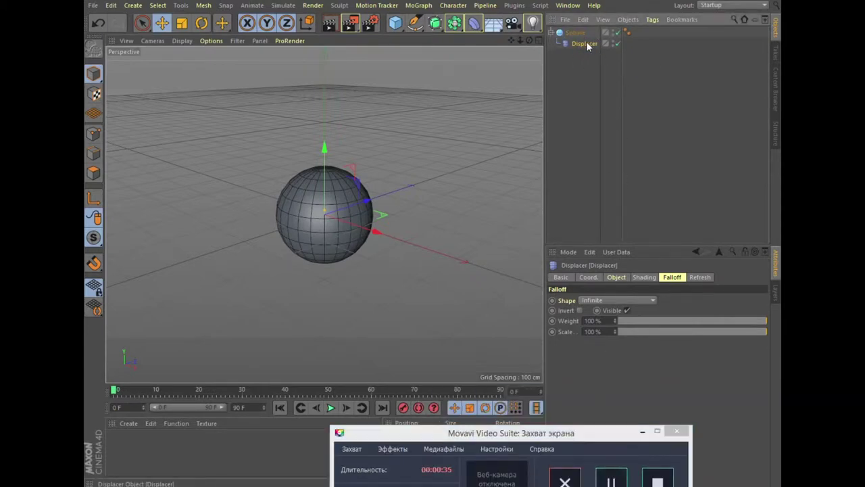
{"action": "left_click", "coordinate": [648, 278]}
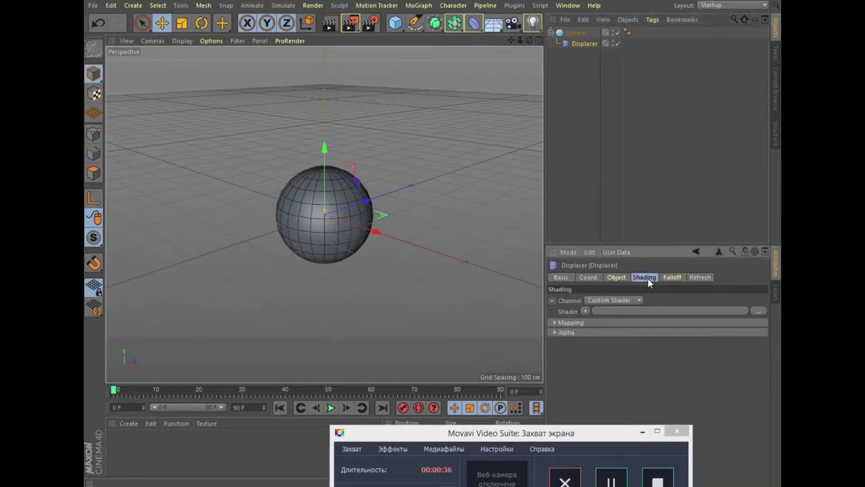
Load the Surfaces > Water shader into the Displacer and show its Object tab settings.
{"action": "left_click", "coordinate": [585, 311]}
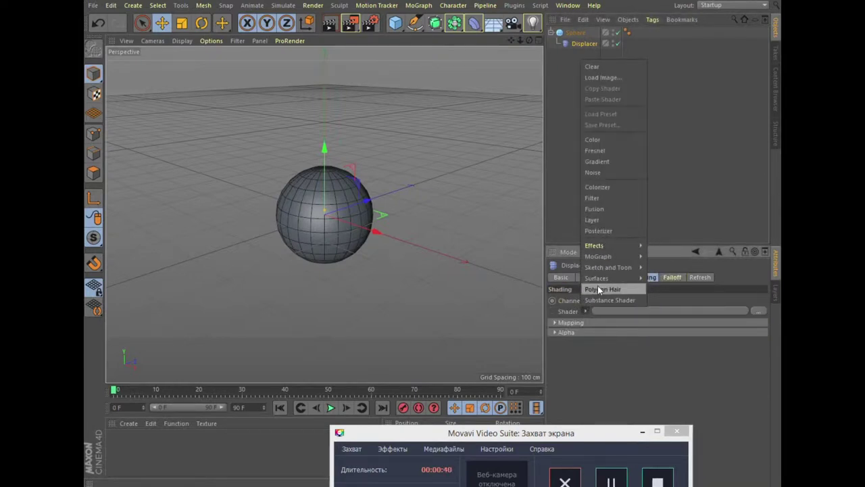
{"action": "mouse_move", "coordinate": [597, 277]}
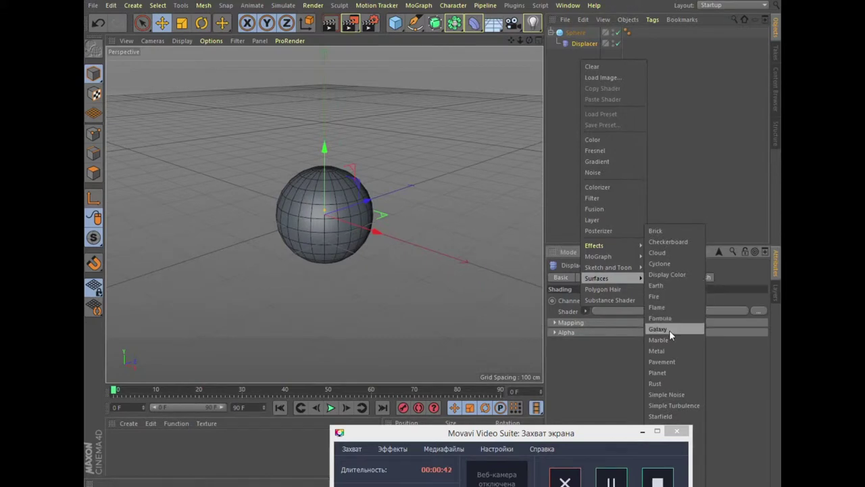
{"action": "left_click_drag", "start_coordinate": [611, 434], "coordinate": [390, 386]}
{"action": "left_click", "coordinate": [587, 311]}
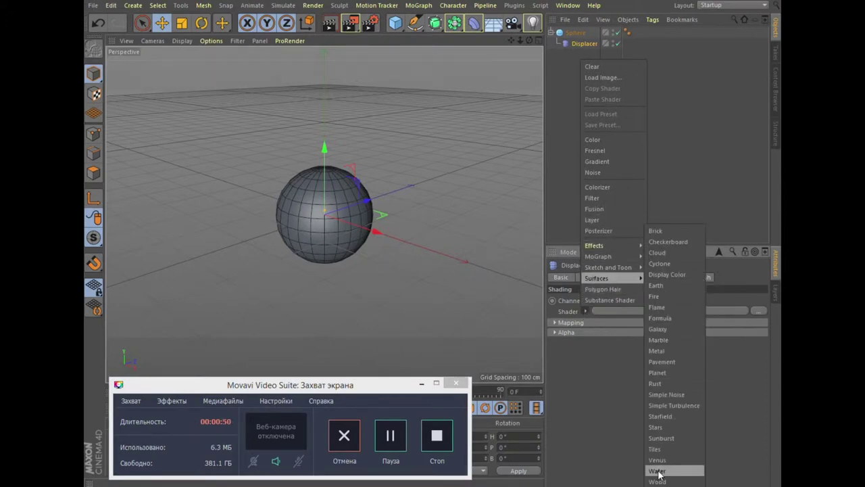
{"action": "left_click", "coordinate": [660, 472]}
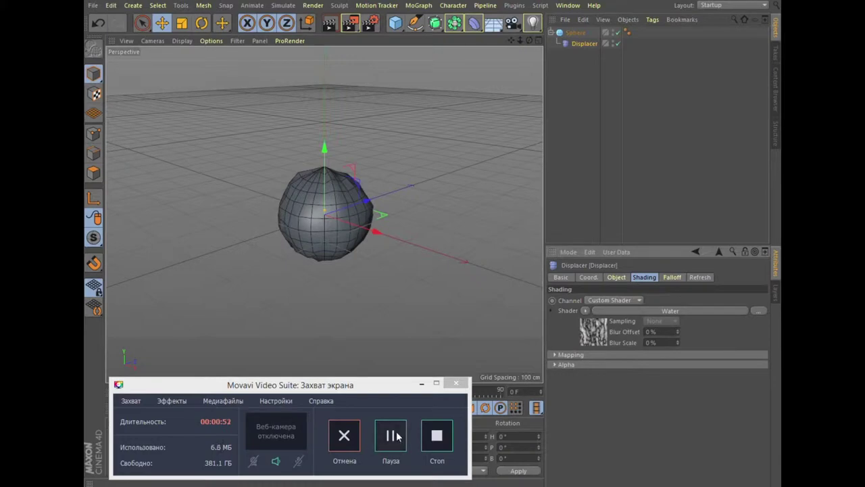
{"action": "left_click_drag", "start_coordinate": [409, 436], "coordinate": [413, 346]}
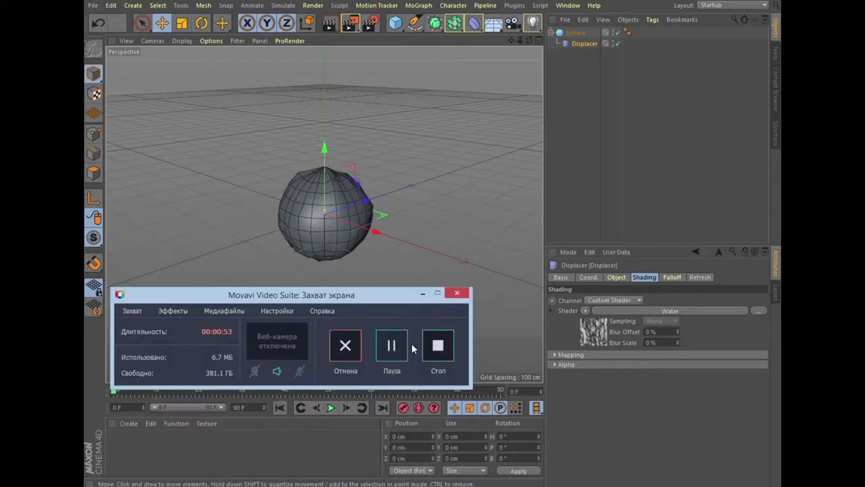
{"action": "left_click", "coordinate": [618, 282]}
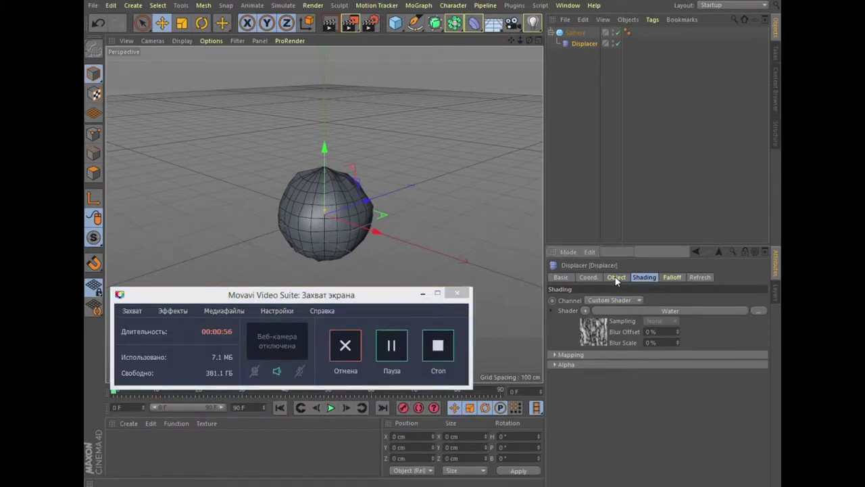
{"action": "left_click", "coordinate": [616, 278]}
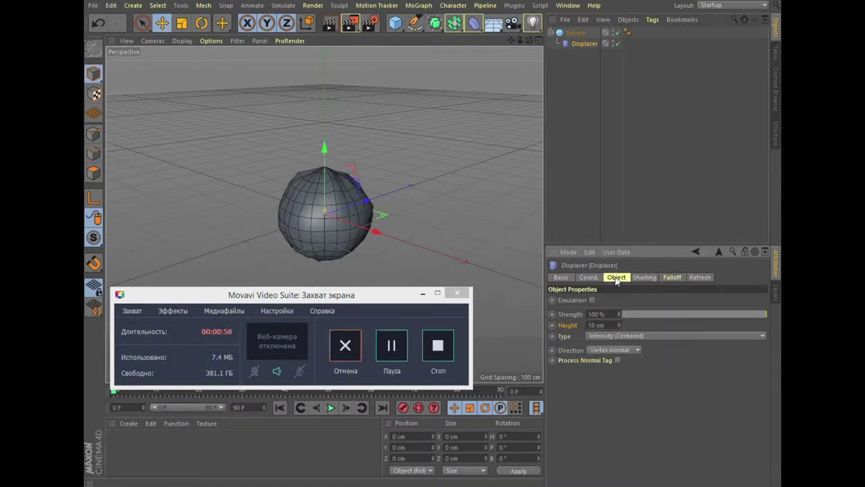
Set the Displacer's height to 100 cm.
{"action": "double_click", "coordinate": [593, 325]}
{"action": "type", "text": "100"}
{"action": "key", "text": "Return"}
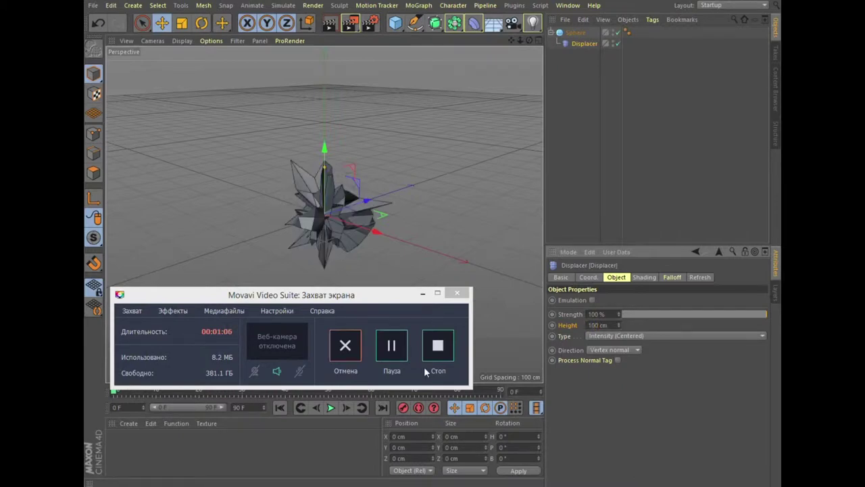
Browse the generator and array object palettes without adding anything.
{"action": "left_click_drag", "start_coordinate": [373, 182], "coordinate": [389, 424]}
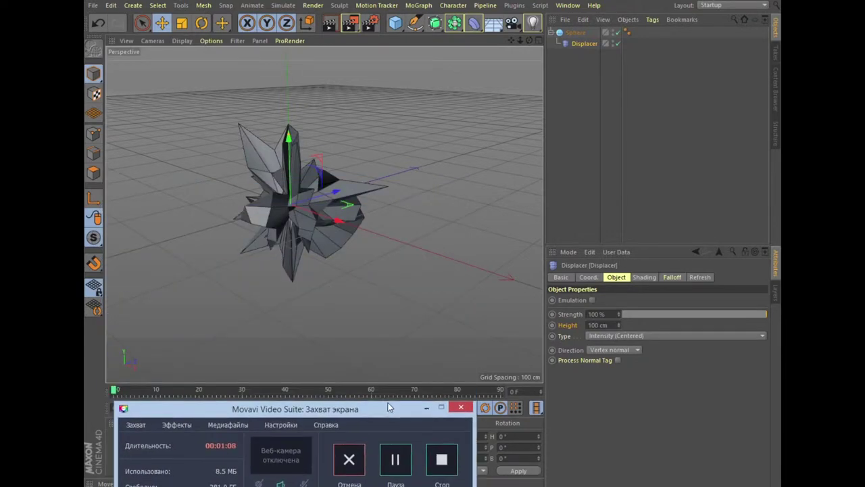
{"action": "left_click", "coordinate": [440, 27]}
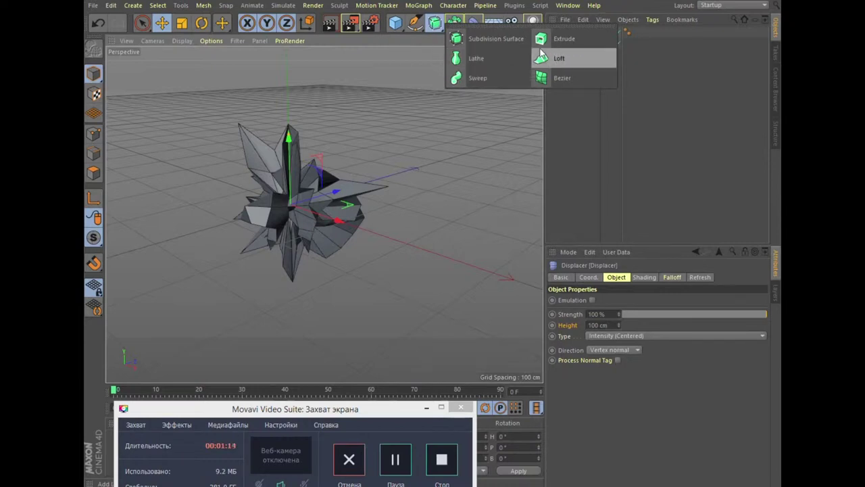
{"action": "left_click", "coordinate": [457, 24]}
{"action": "left_click", "coordinate": [454, 23]}
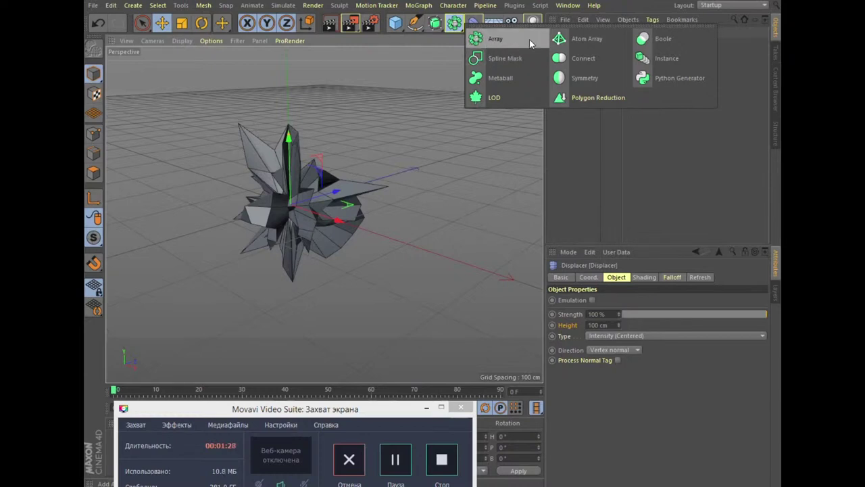
{"action": "left_click", "coordinate": [438, 25]}
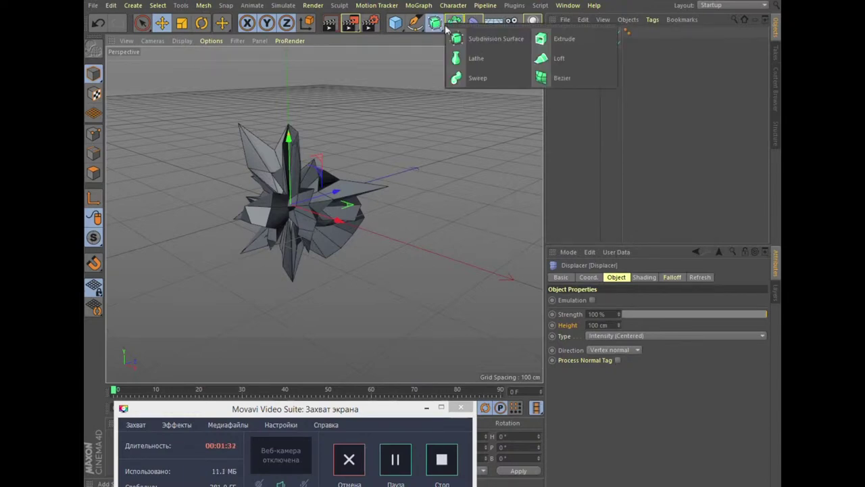
Place the Sphere inside a Subdivision Surface, then nest that under a new Atom Array.
{"action": "left_click", "coordinate": [478, 39]}
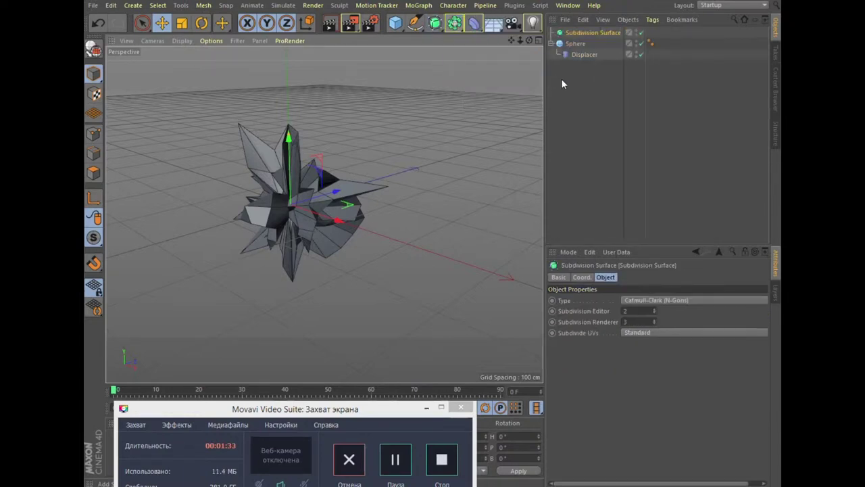
{"action": "left_click_drag", "start_coordinate": [573, 45], "coordinate": [585, 32]}
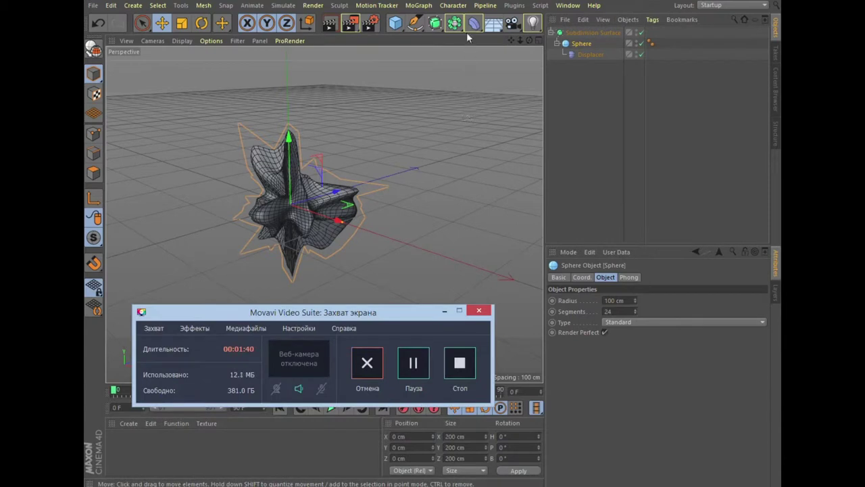
{"action": "left_click", "coordinate": [455, 22]}
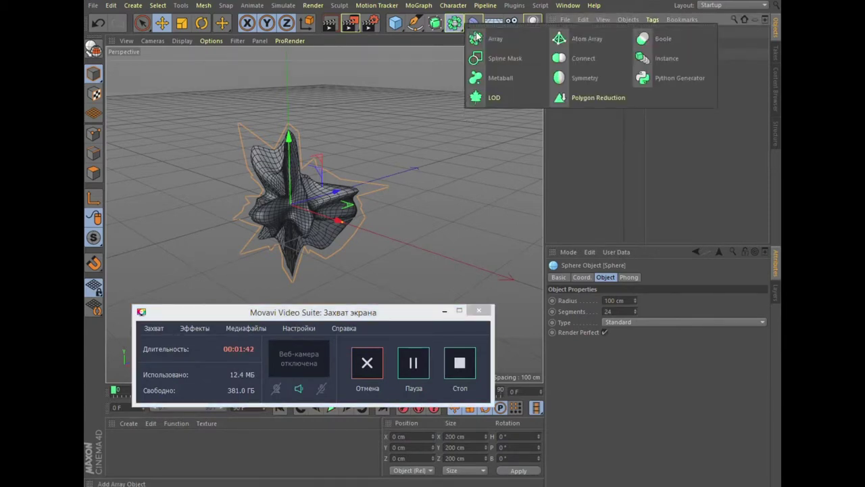
{"action": "left_click", "coordinate": [575, 39]}
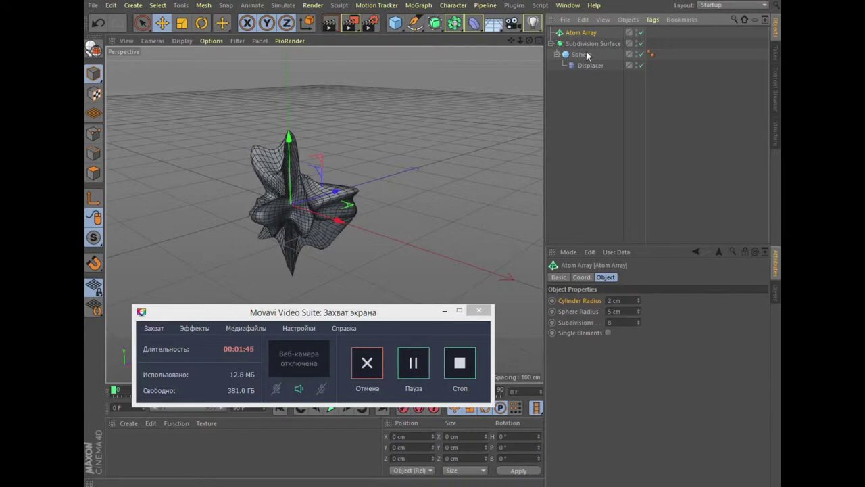
{"action": "left_click_drag", "start_coordinate": [593, 39], "coordinate": [593, 32]}
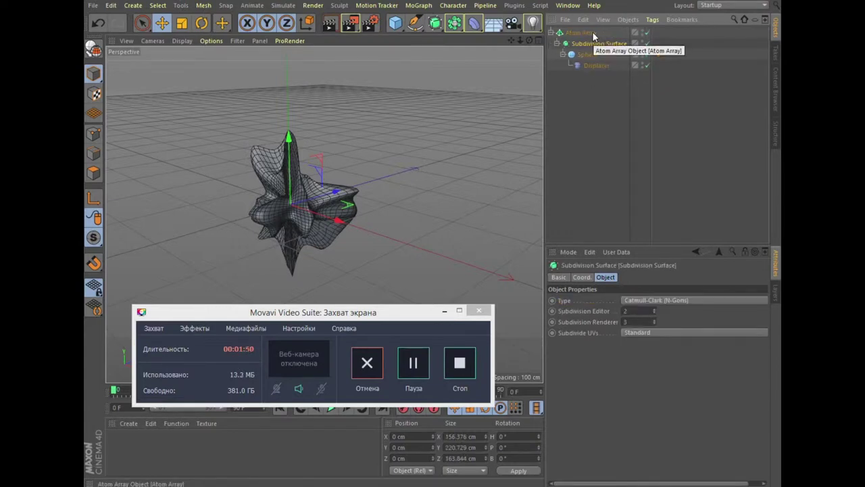
{"action": "left_click", "coordinate": [593, 33]}
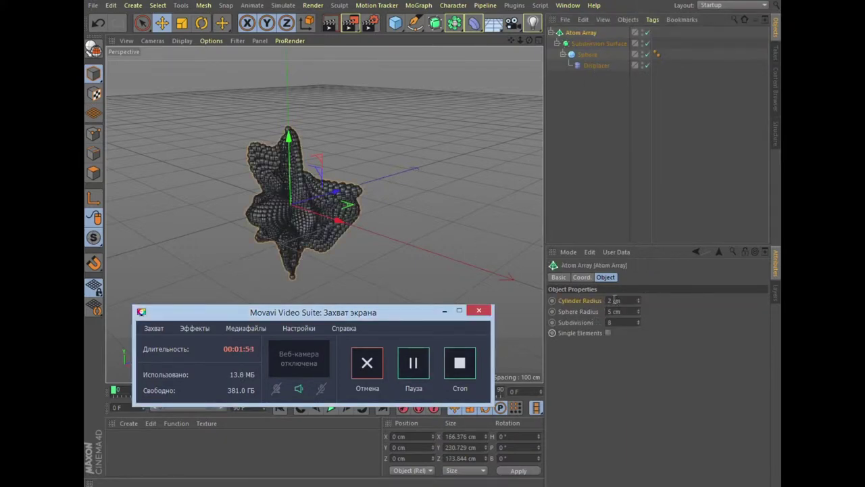
Enter 1 for the Atom Array's cylinder radius and 1.25 cm for its sphere radius.
{"action": "double_click", "coordinate": [615, 300]}
{"action": "type", "text": "1"}
{"action": "key", "text": "Return"}
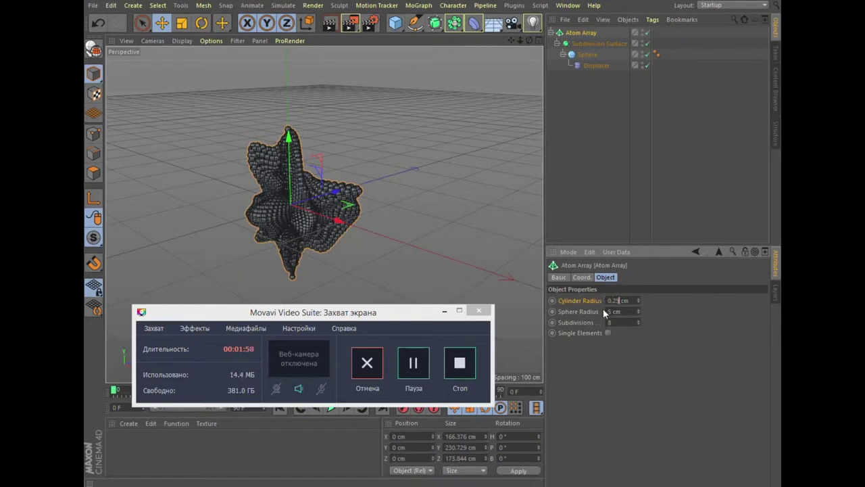
{"action": "left_click", "coordinate": [622, 312]}
{"action": "left_click_drag", "start_coordinate": [612, 312], "coordinate": [600, 311]}
{"action": "type", "text": "1.25"}
{"action": "key", "text": "Return"}
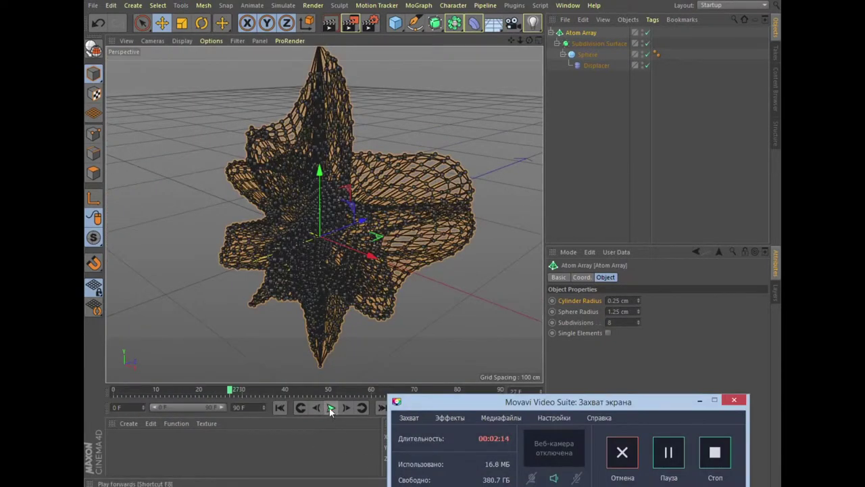
Play the animation to frame 55, then open the Metals material presets.
{"action": "left_click", "coordinate": [330, 408]}
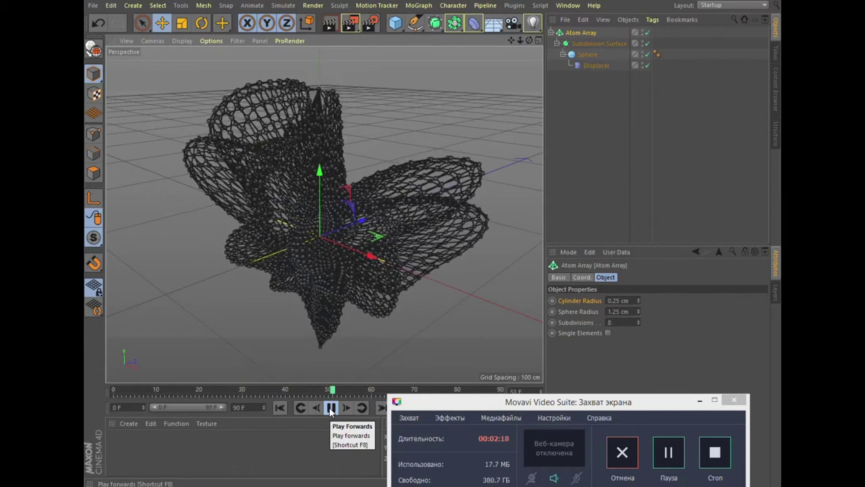
{"action": "left_click", "coordinate": [331, 408]}
{"action": "left_click", "coordinate": [681, 457]}
{"action": "left_click", "coordinate": [681, 457]}
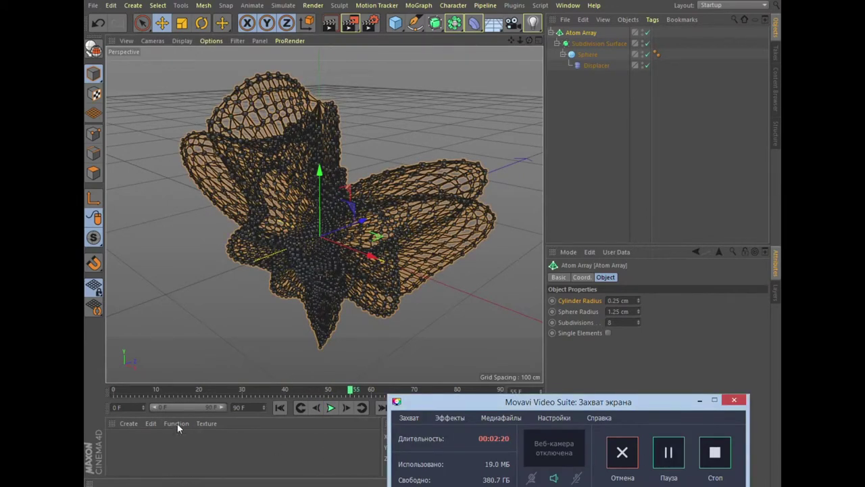
{"action": "left_click", "coordinate": [128, 424]}
{"action": "mouse_move", "coordinate": [159, 400]}
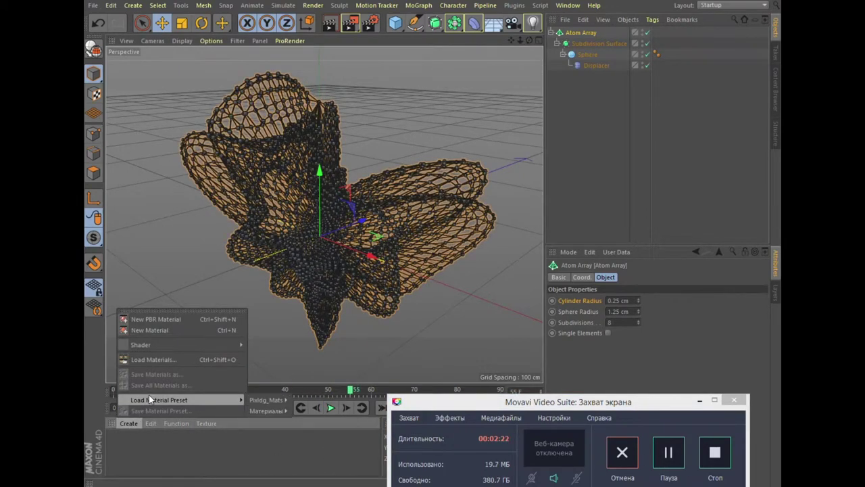
{"action": "mouse_move", "coordinate": [266, 399]}
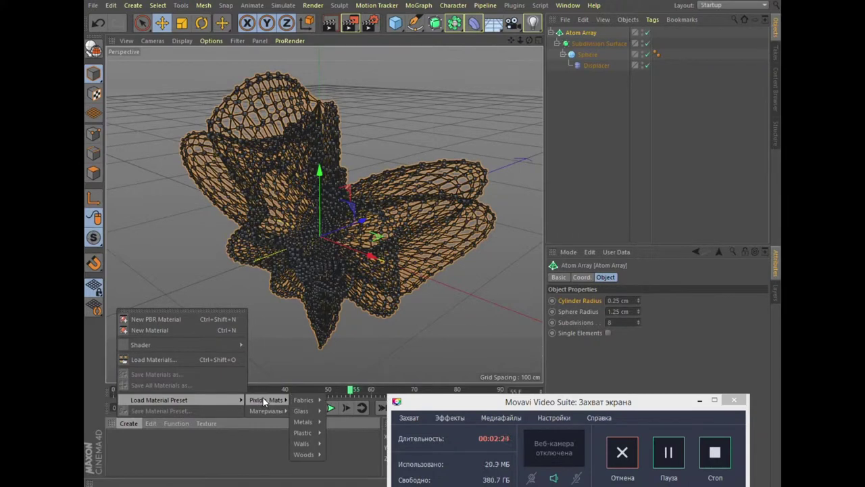
{"action": "mouse_move", "coordinate": [304, 421]}
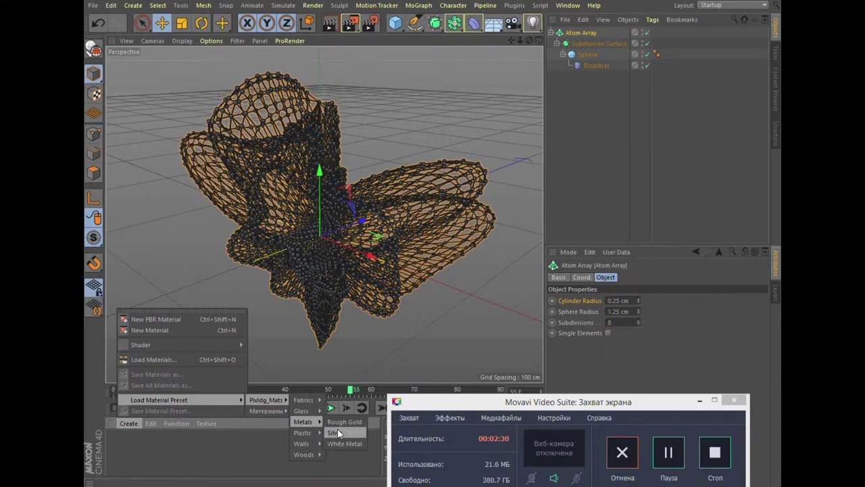
Load the Silver preset, tint it teal (H 183°, S 67%, V 80%), and apply it to the Sphere.
{"action": "left_click", "coordinate": [337, 428]}
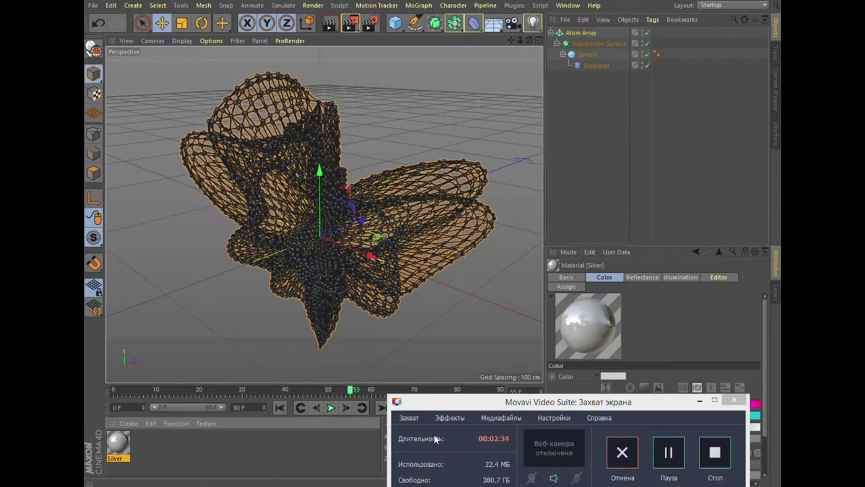
{"action": "mouse_move", "coordinate": [465, 405]}
{"action": "left_mouse_down"}
{"action": "mouse_move", "coordinate": [288, 348]}
{"action": "mouse_move", "coordinate": [251, 350]}
{"action": "left_mouse_up"}
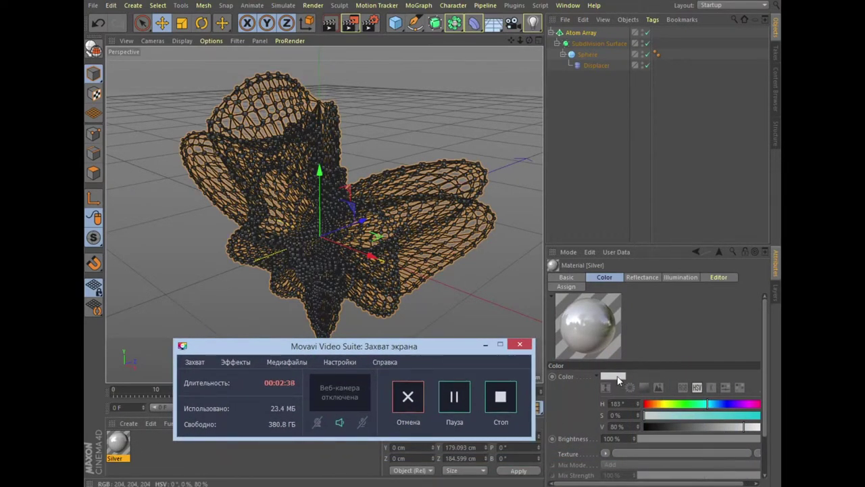
{"action": "left_click", "coordinate": [729, 416]}
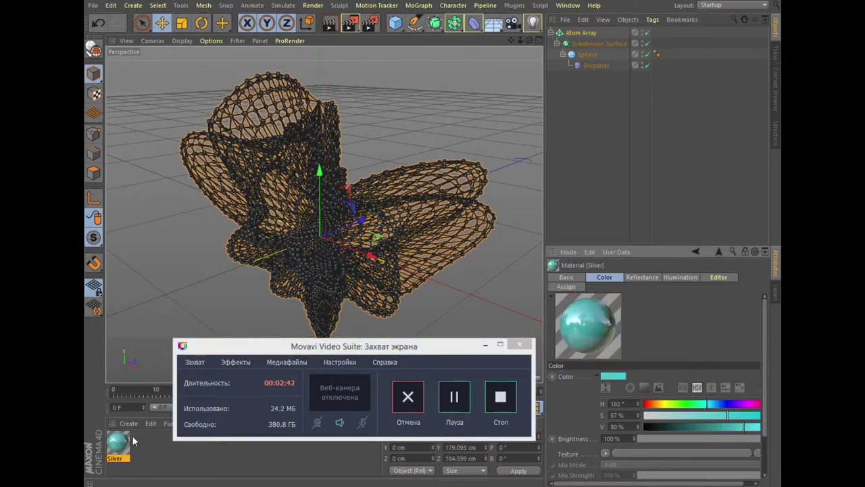
{"action": "left_click_drag", "start_coordinate": [120, 444], "coordinate": [583, 114]}
{"action": "left_click_drag", "start_coordinate": [610, 43], "coordinate": [594, 54]}
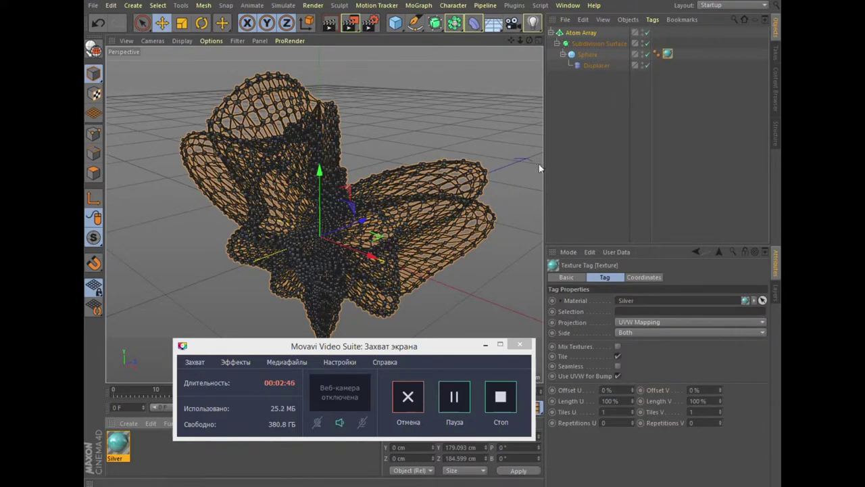
Preview the render and move the Green Glass material tag onto the Atom Array.
{"action": "left_click", "coordinate": [330, 25]}
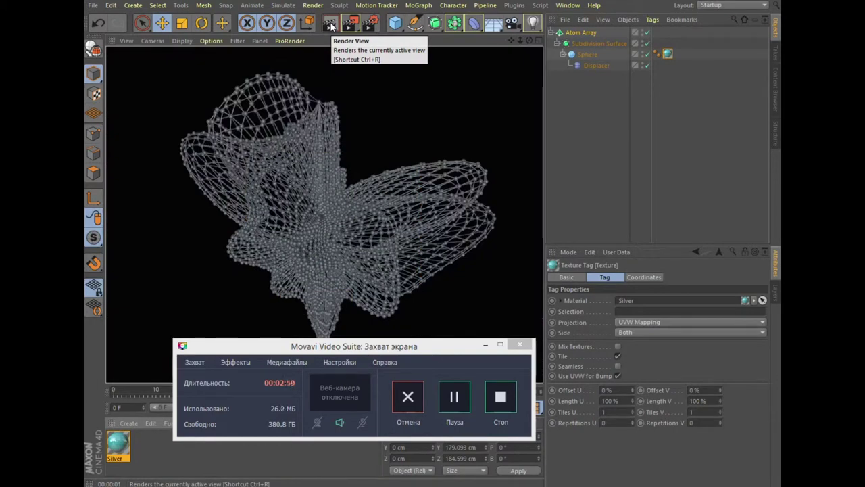
{"action": "left_click", "coordinate": [454, 396]}
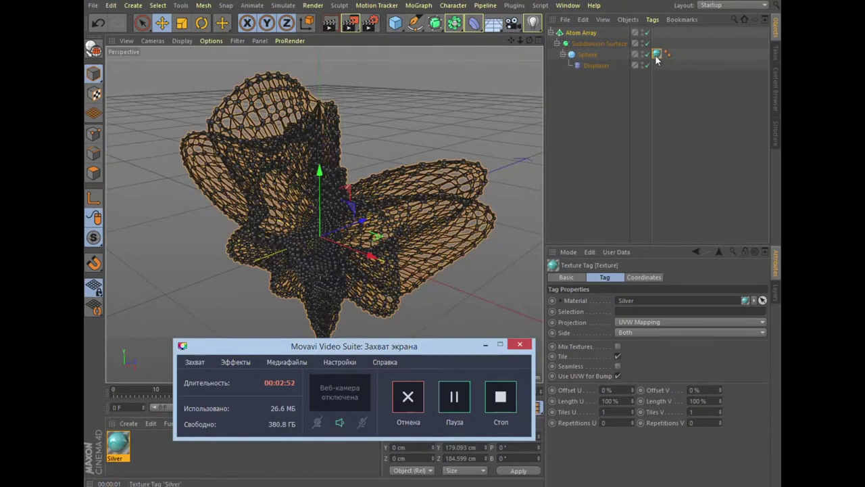
{"action": "left_click_drag", "start_coordinate": [656, 54], "coordinate": [656, 32]}
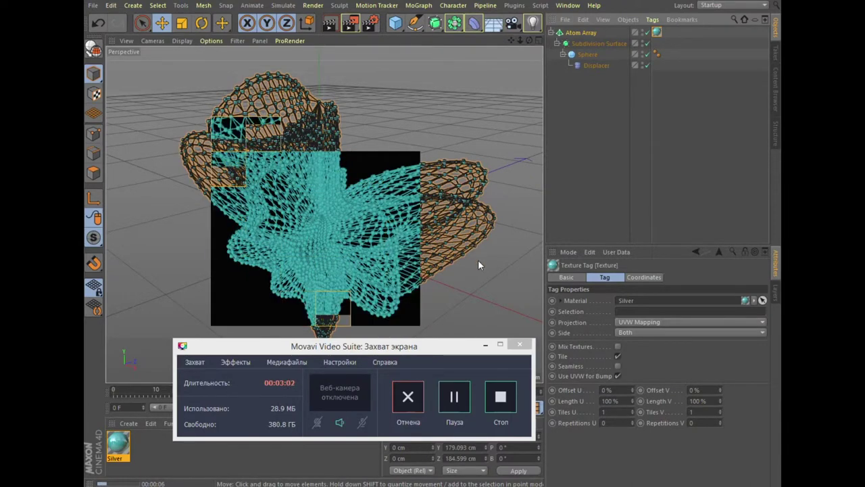
{"action": "left_click", "coordinate": [454, 397]}
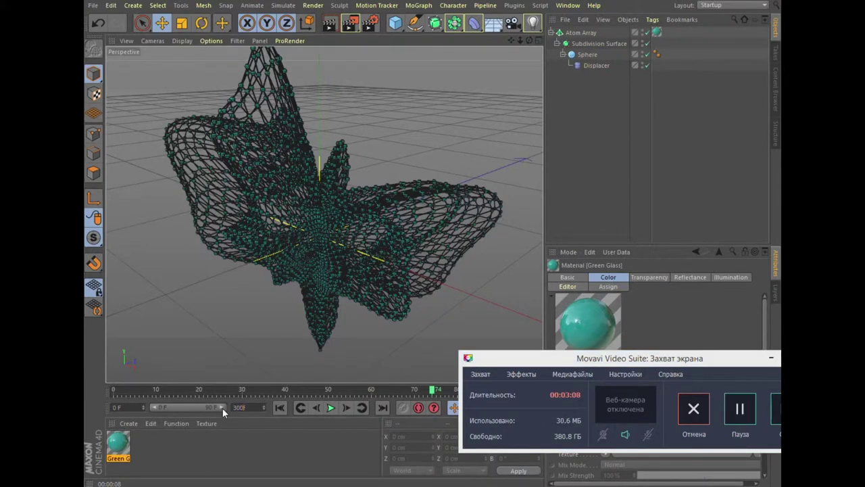
{"action": "left_click", "coordinate": [248, 451]}
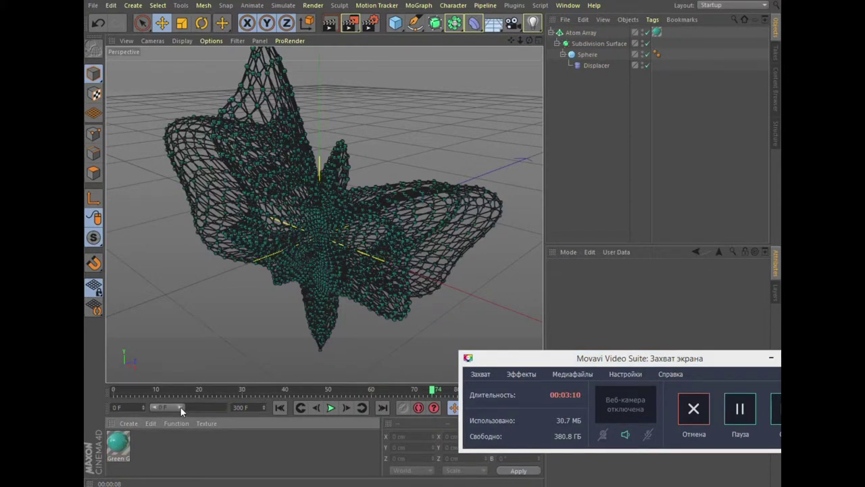
Extend the animation timeline to 300 frames.
{"action": "left_click_drag", "start_coordinate": [181, 408], "coordinate": [237, 413]}
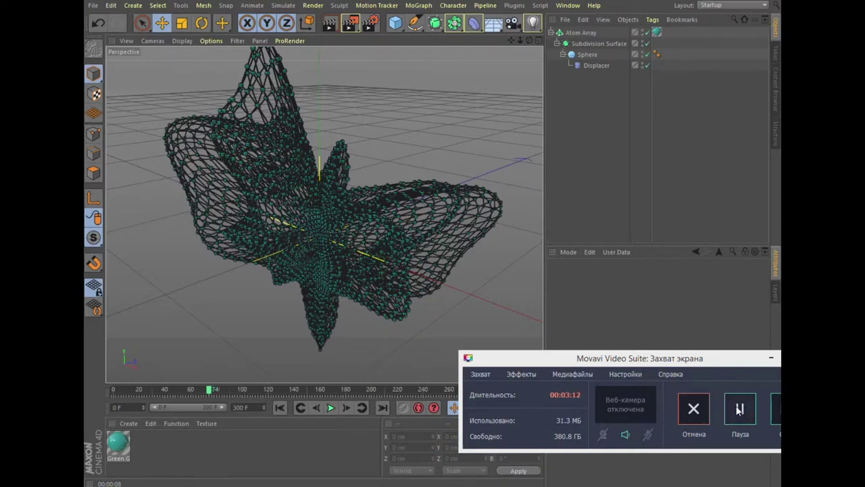
{"action": "left_click", "coordinate": [118, 443]}
{"action": "left_click", "coordinate": [531, 25]}
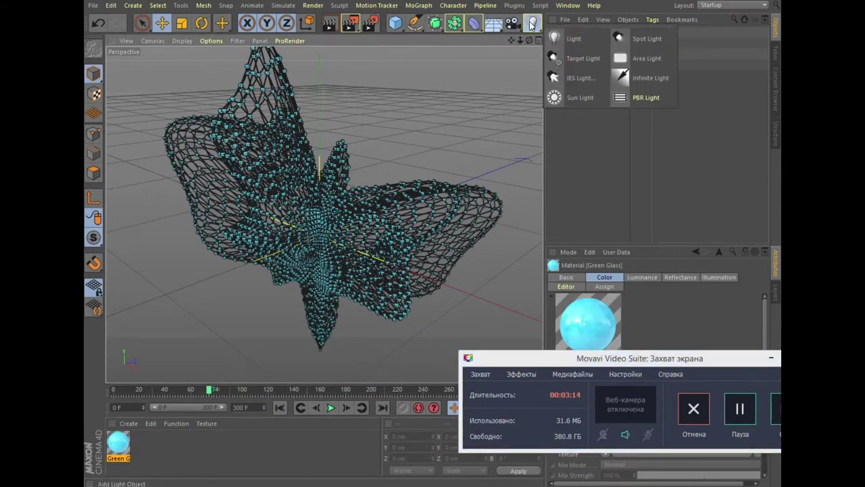
Add a standard light and raise it to 75.975 cm above the lattice.
{"action": "left_click", "coordinate": [573, 39]}
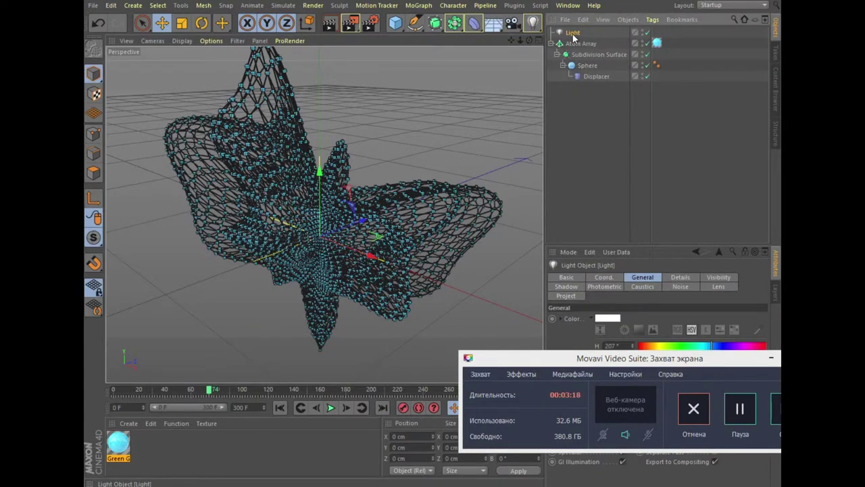
{"action": "left_click_drag", "start_coordinate": [319, 172], "coordinate": [319, 46]}
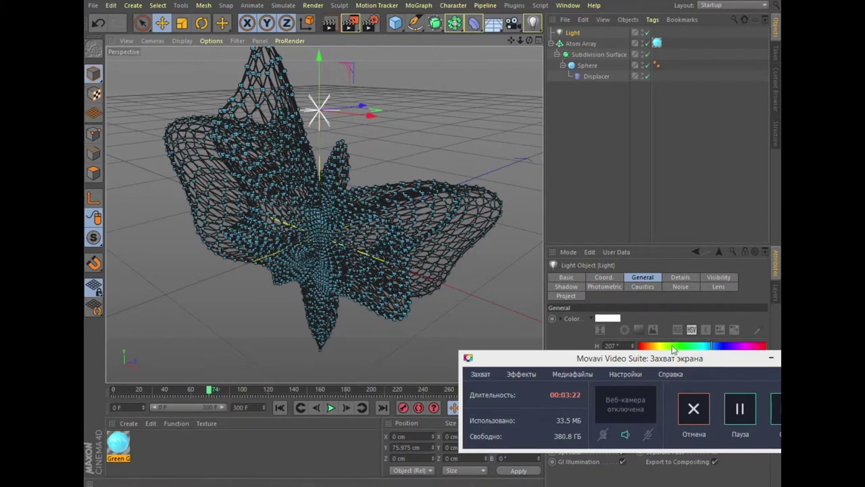
{"action": "left_click_drag", "start_coordinate": [671, 359], "coordinate": [351, 360]}
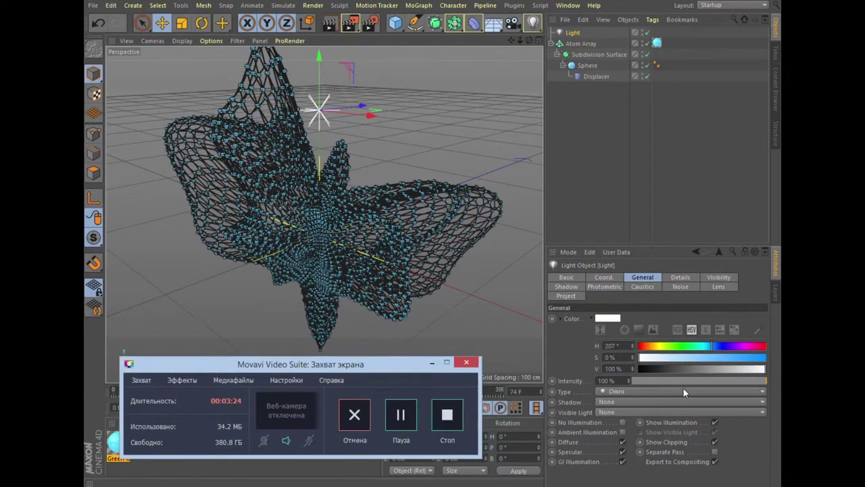
Give the light Raytraced (Hard) shadows and Volumetric visible light.
{"action": "left_click", "coordinate": [670, 402]}
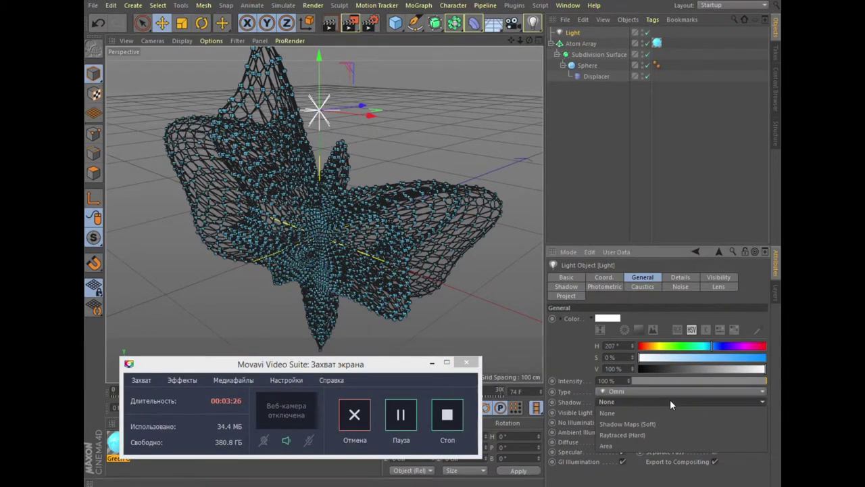
{"action": "left_click", "coordinate": [646, 435]}
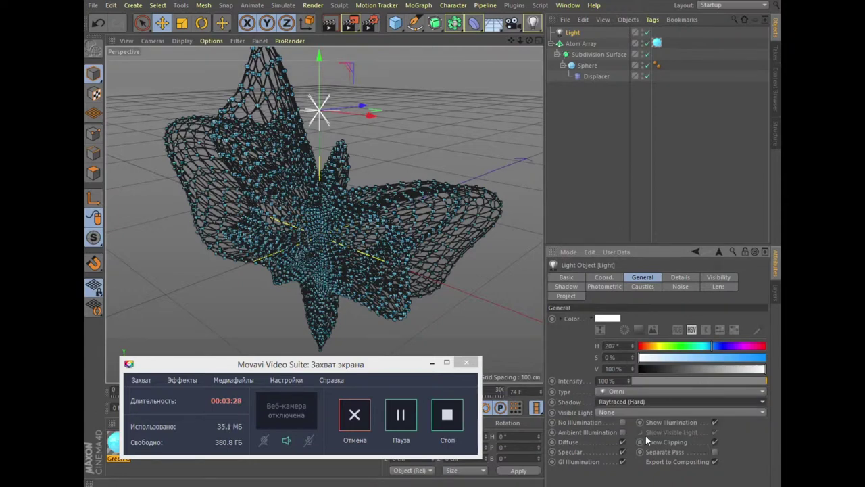
{"action": "left_click", "coordinate": [669, 413]}
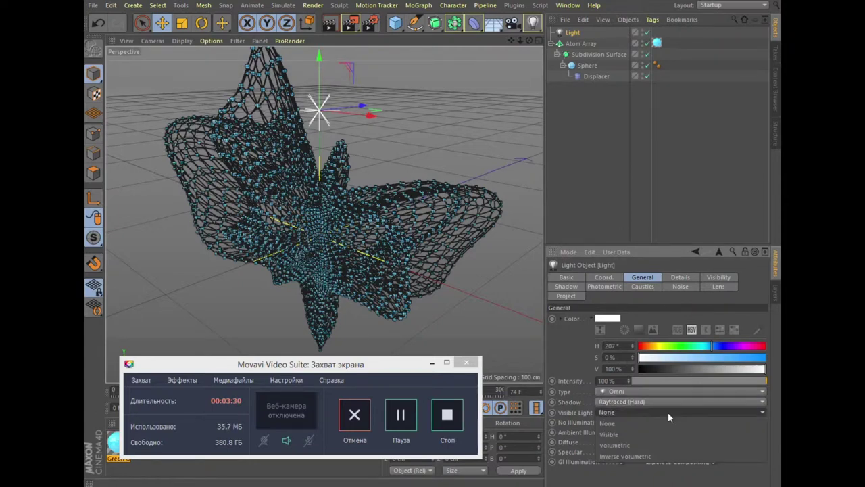
{"action": "left_click", "coordinate": [638, 443]}
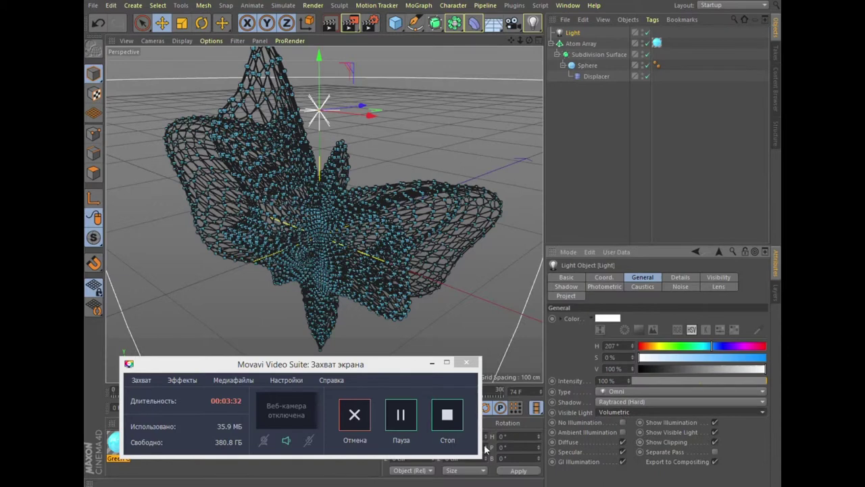
Enlarge the light's visible-light radius so the volumetric glow surrounds the whole lattice.
{"action": "mouse_move", "coordinate": [520, 41]}
{"action": "left_mouse_down"}
{"action": "mouse_move", "coordinate": [504, 42]}
{"action": "mouse_move", "coordinate": [512, 23]}
{"action": "left_mouse_up"}
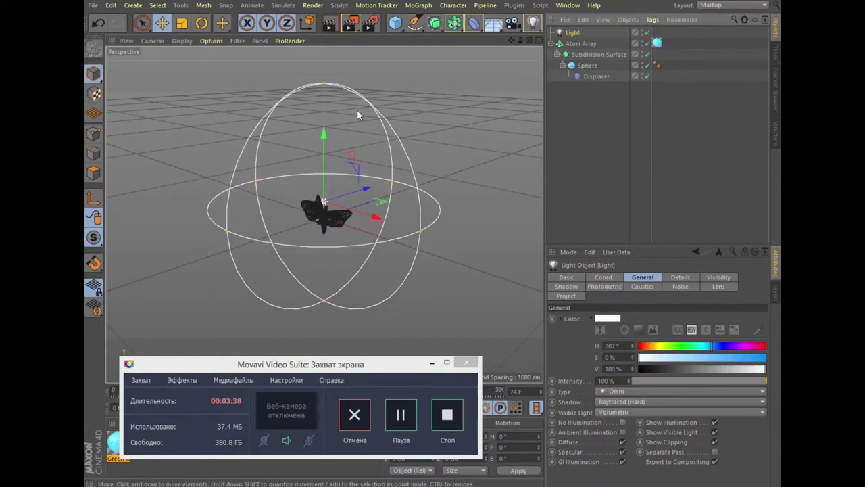
{"action": "left_click_drag", "start_coordinate": [325, 82], "coordinate": [330, 171]}
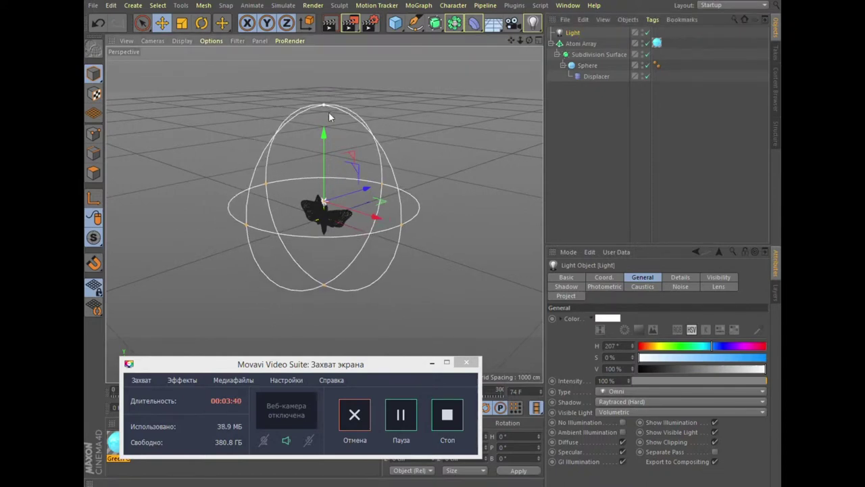
{"action": "left_click_drag", "start_coordinate": [329, 171], "coordinate": [336, 161]}
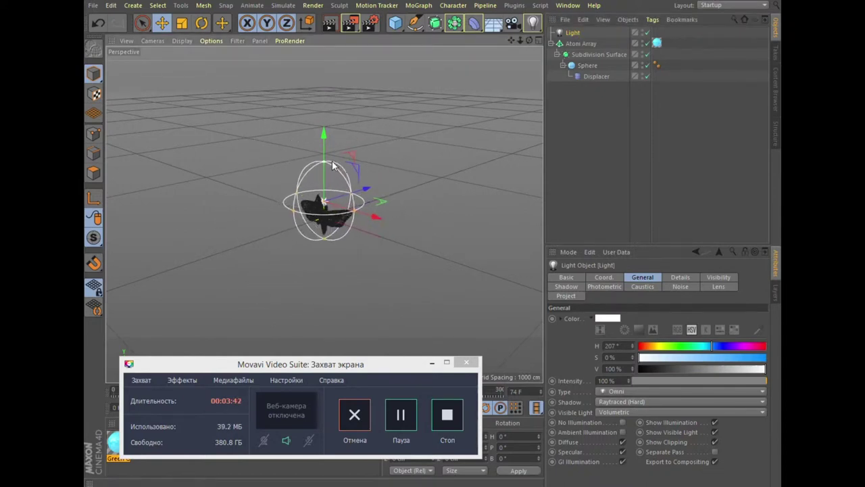
{"action": "mouse_move", "coordinate": [520, 41]}
{"action": "left_mouse_down"}
{"action": "mouse_move", "coordinate": [534, 54]}
{"action": "mouse_move", "coordinate": [391, 60]}
{"action": "left_mouse_up"}
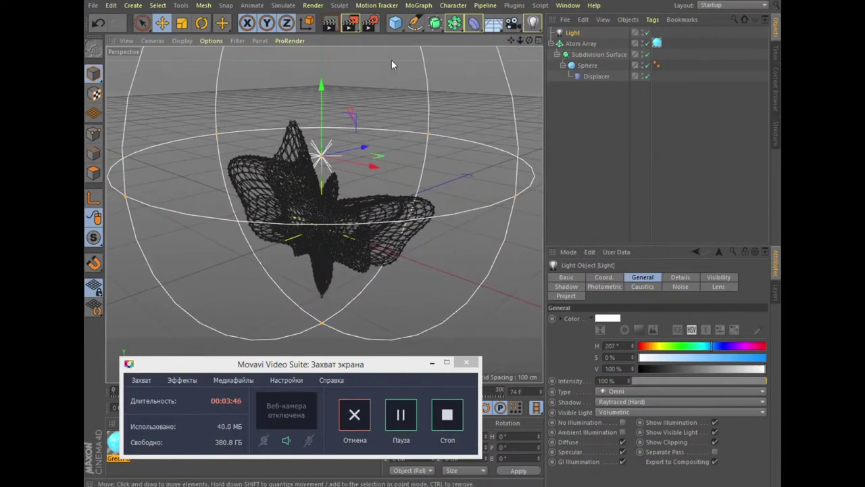
Render a viewport preview of the cyan lattice glowing in the light halo.
{"action": "left_click", "coordinate": [325, 29]}
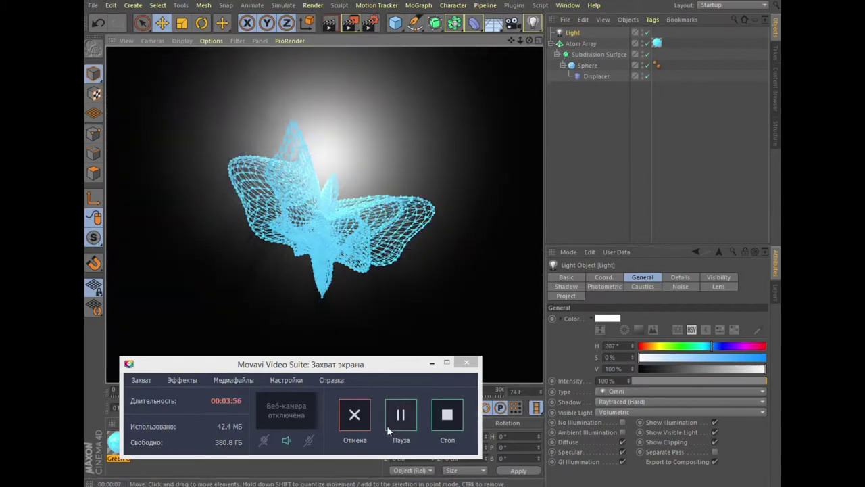
{"action": "left_click", "coordinate": [390, 422]}
{"action": "left_click", "coordinate": [386, 238]}
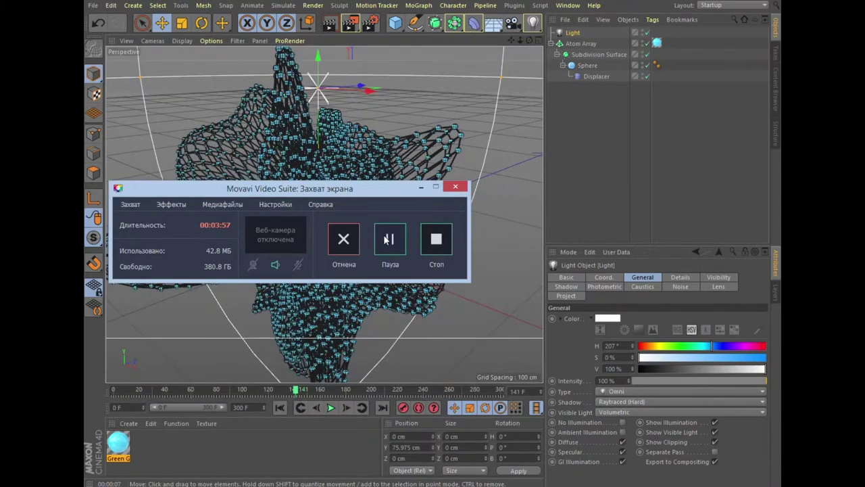
Change the light colour from white to blue: H 205°, S 88%, V 71%.
{"action": "left_click", "coordinate": [599, 317]}
{"action": "left_click", "coordinate": [621, 317]}
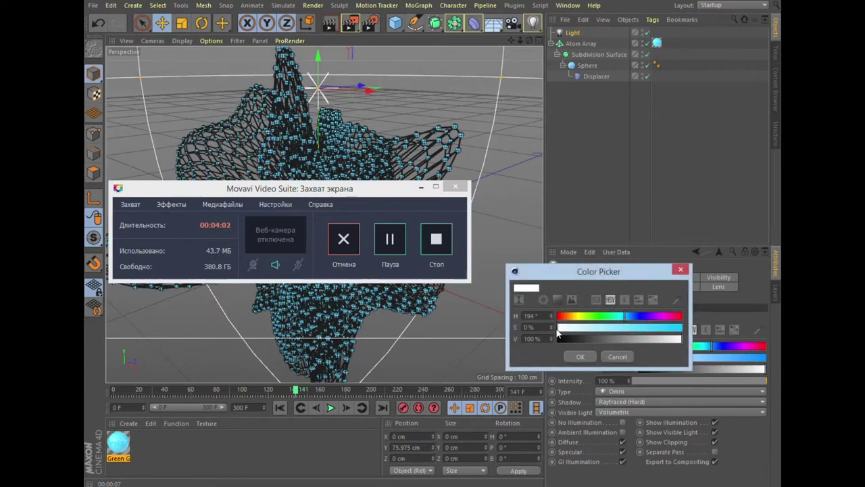
{"action": "mouse_move", "coordinate": [649, 329]}
{"action": "left_mouse_down"}
{"action": "mouse_move", "coordinate": [670, 330]}
{"action": "mouse_move", "coordinate": [646, 338]}
{"action": "left_mouse_up"}
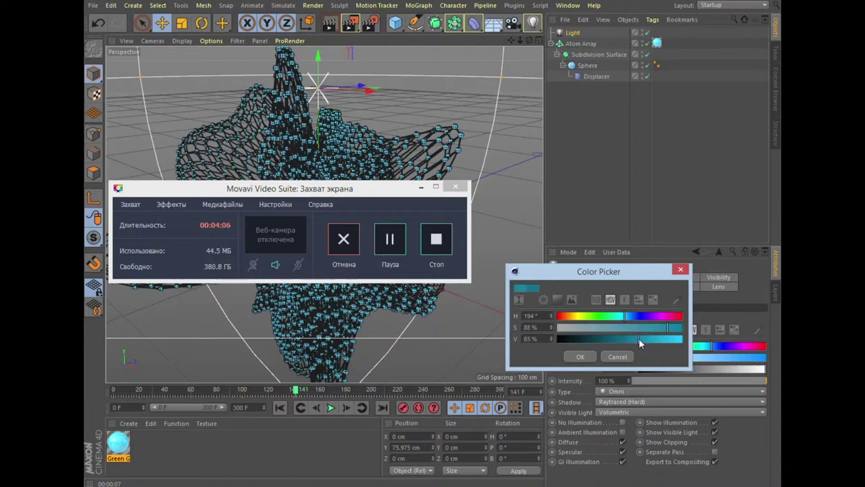
{"action": "left_click_drag", "start_coordinate": [626, 315], "coordinate": [628, 316]}
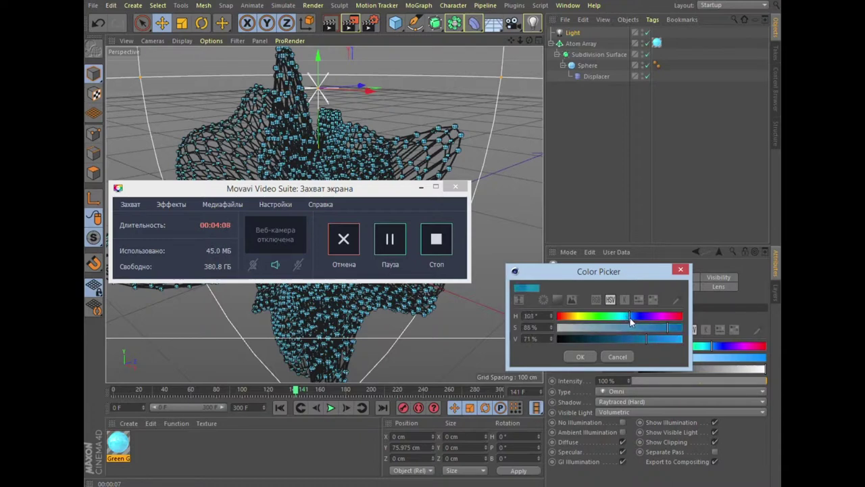
{"action": "left_click", "coordinate": [580, 356]}
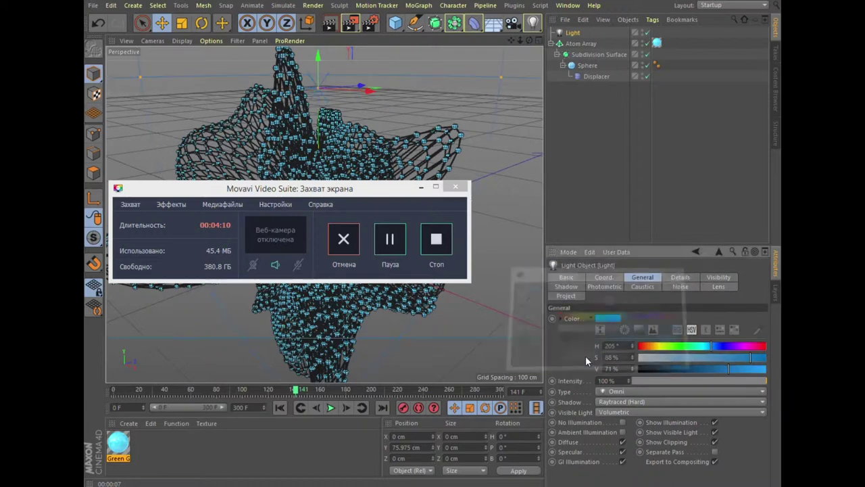
{"action": "left_click_drag", "start_coordinate": [372, 197], "coordinate": [720, 104]}
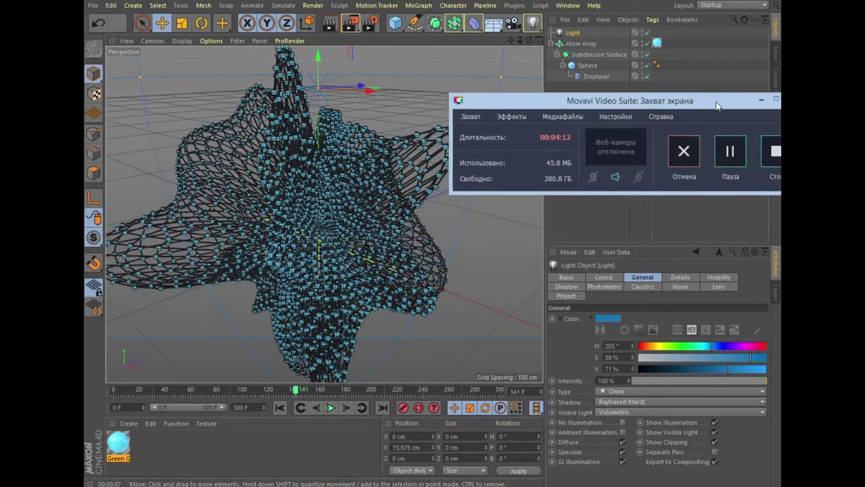
Render the blue-lit lattice in the viewport, then open Edit Render Settings.
{"action": "left_click", "coordinate": [326, 26]}
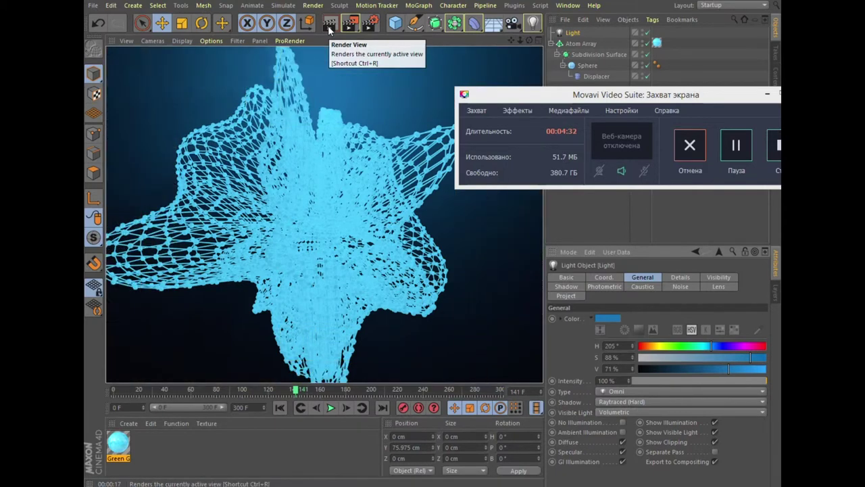
{"action": "left_click", "coordinate": [328, 26]}
{"action": "left_click", "coordinate": [736, 146]}
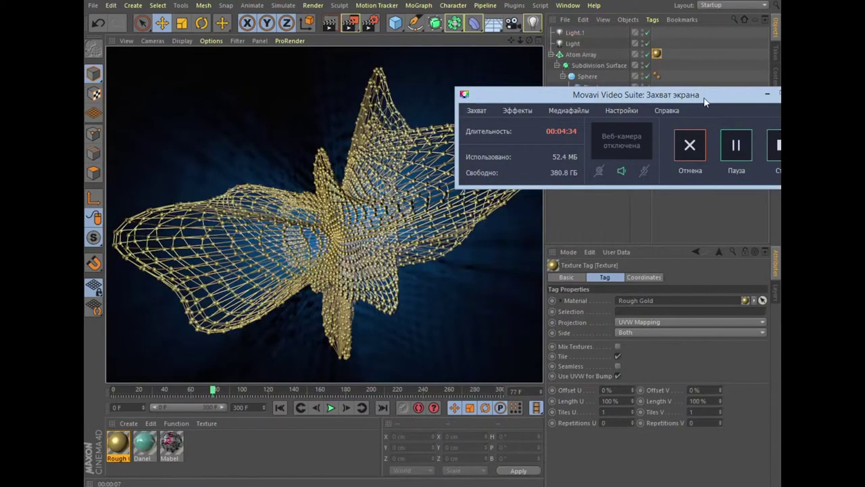
{"action": "left_click_drag", "start_coordinate": [704, 102], "coordinate": [617, 326]}
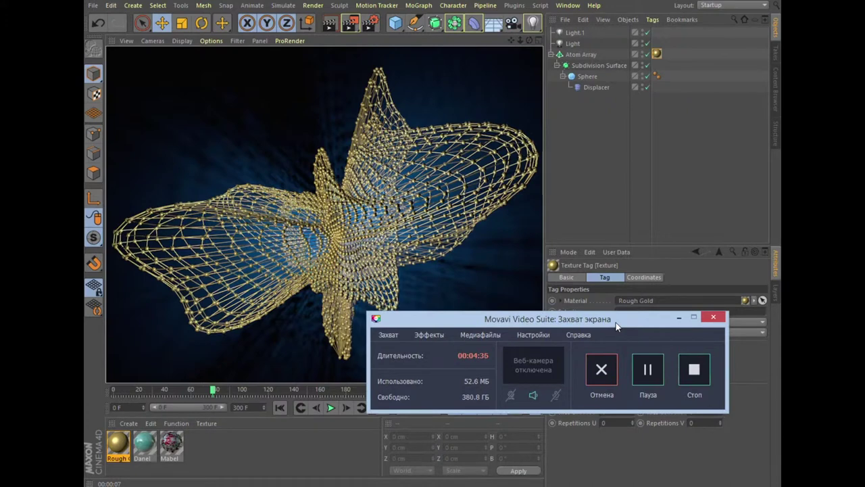
{"action": "left_click", "coordinate": [366, 23]}
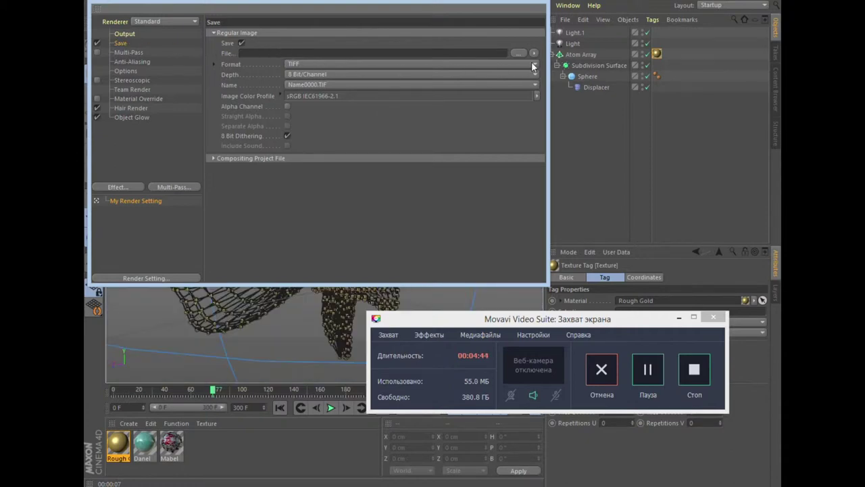
Apply the Film/Video HDTV 1080 25 preset for 1920x1080 output at 25 fps.
{"action": "left_click", "coordinate": [122, 34]}
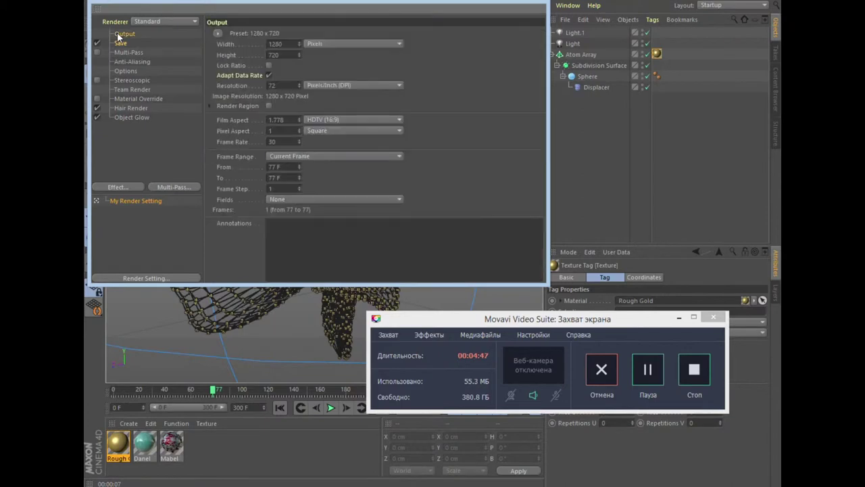
{"action": "left_click", "coordinate": [217, 32]}
{"action": "mouse_move", "coordinate": [233, 66]}
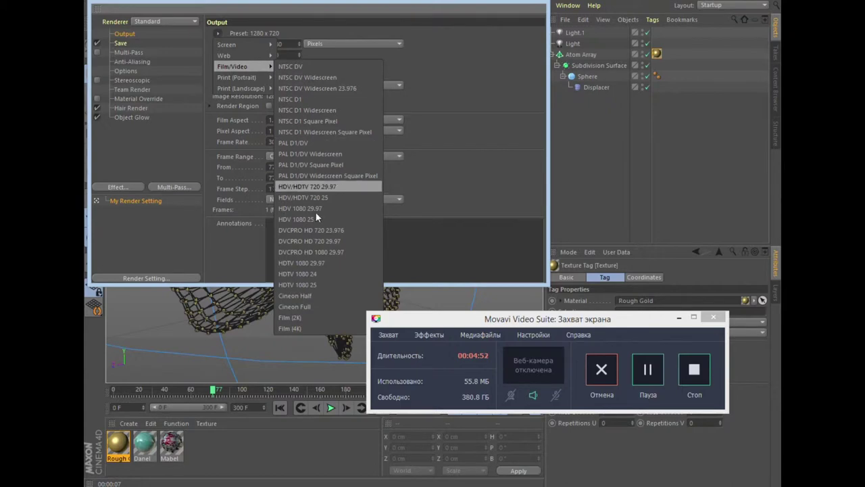
{"action": "left_click", "coordinate": [355, 241]}
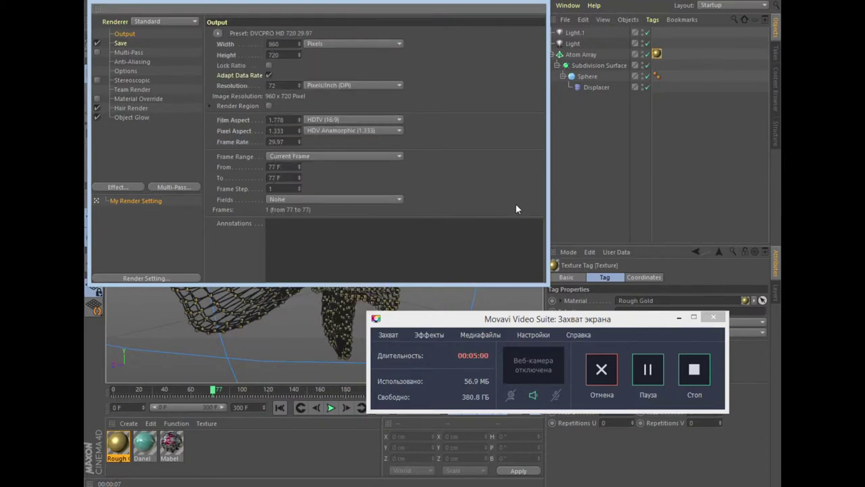
{"action": "left_click", "coordinate": [220, 32]}
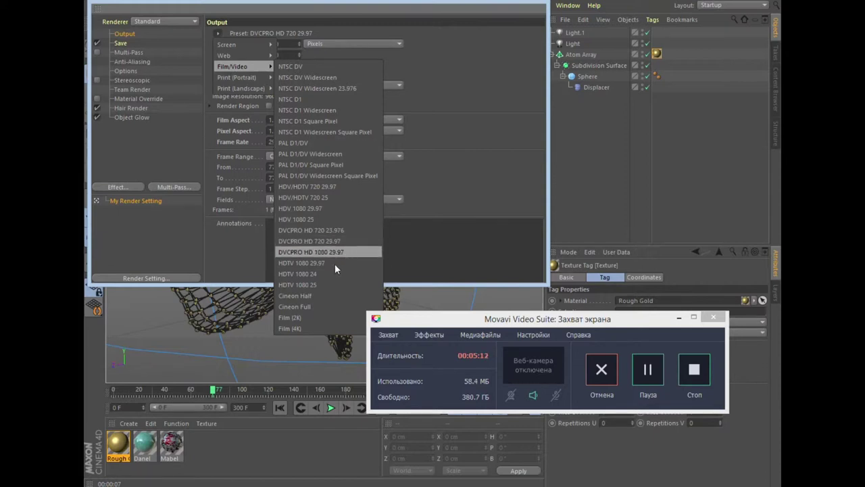
{"action": "left_click", "coordinate": [325, 285]}
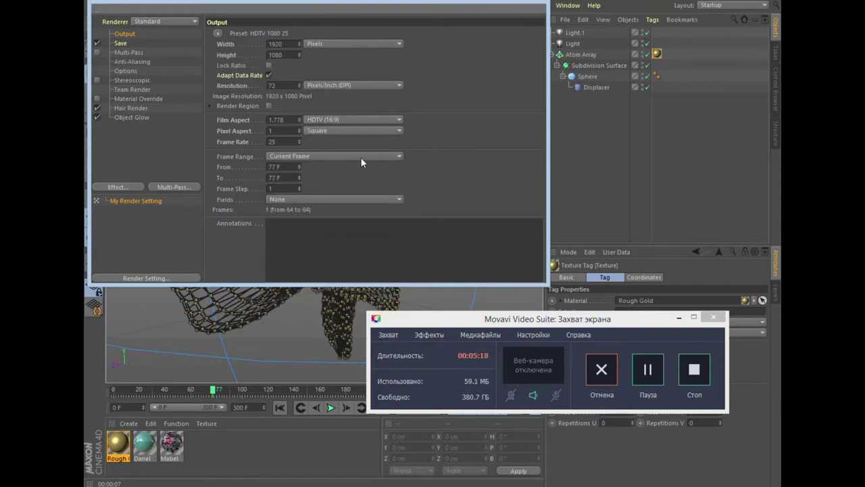
Set the render Frame Range to All Frames.
{"action": "left_click", "coordinate": [400, 157]}
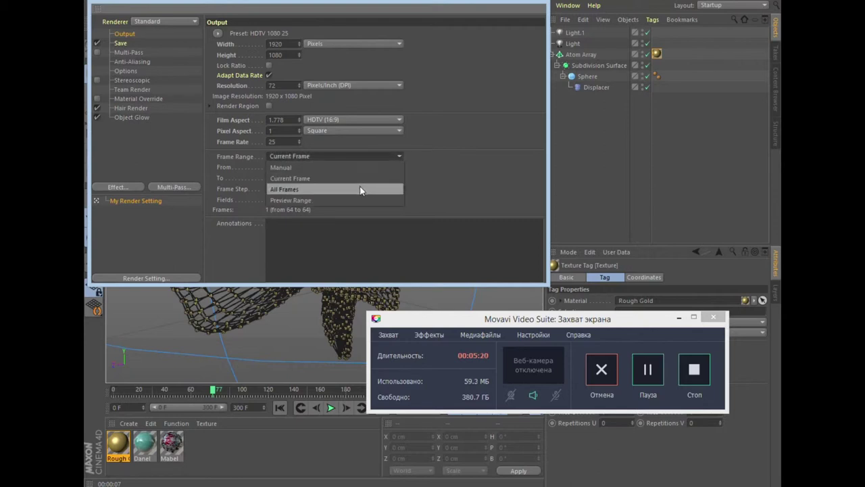
{"action": "left_click", "coordinate": [399, 186]}
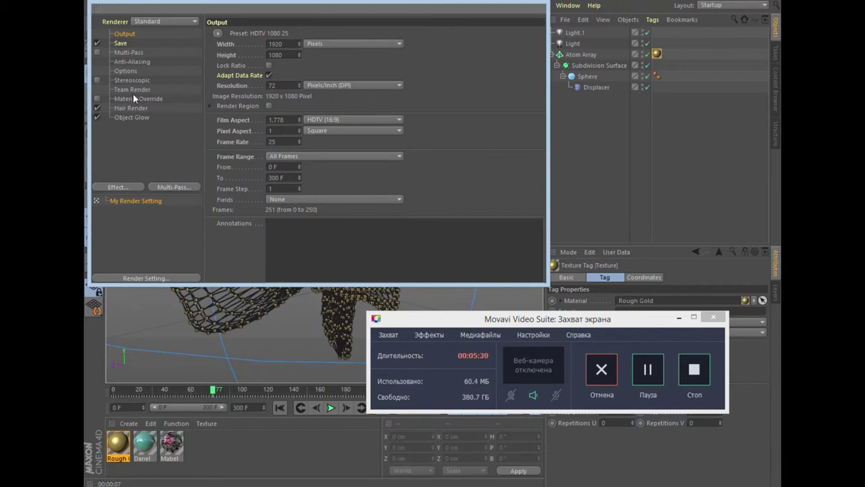
{"action": "left_click", "coordinate": [134, 71]}
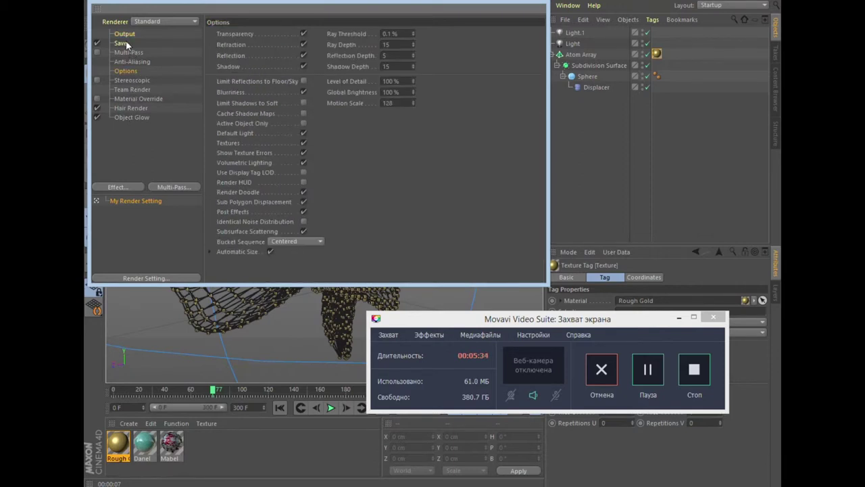
{"action": "left_click", "coordinate": [120, 40]}
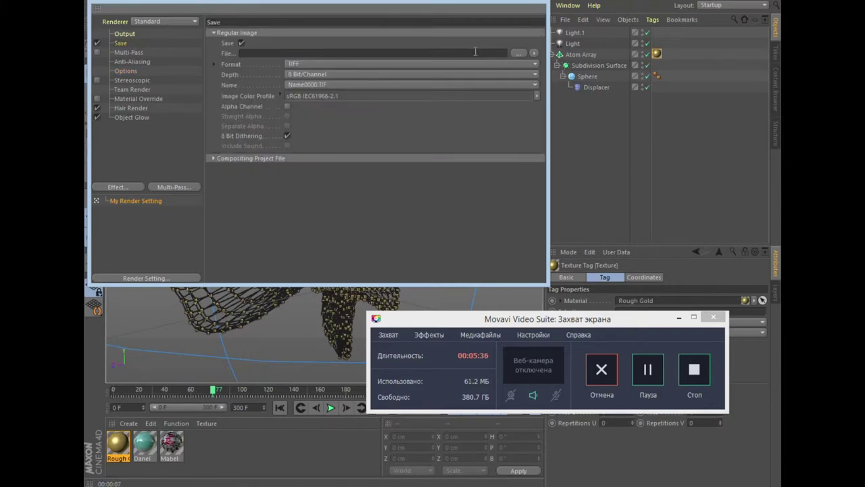
Save output as MP4 named абстракция2 in the смонтированные folder, then close Render Settings.
{"action": "left_click", "coordinate": [534, 64]}
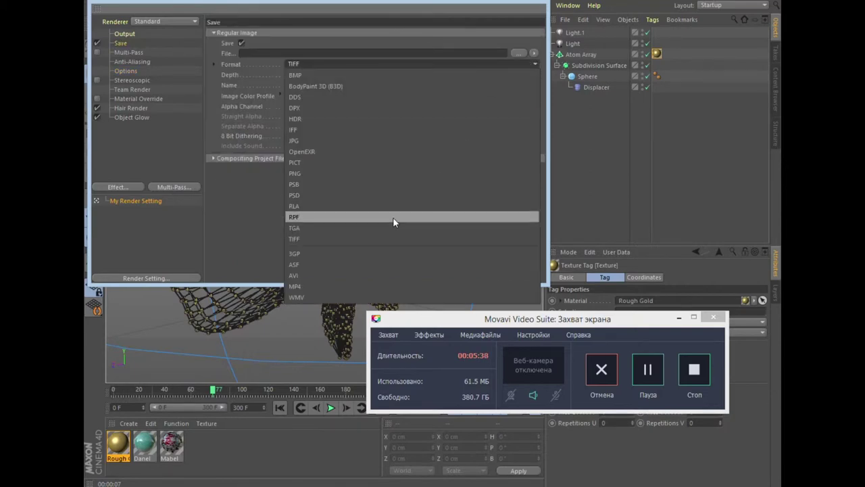
{"action": "left_click", "coordinate": [315, 286]}
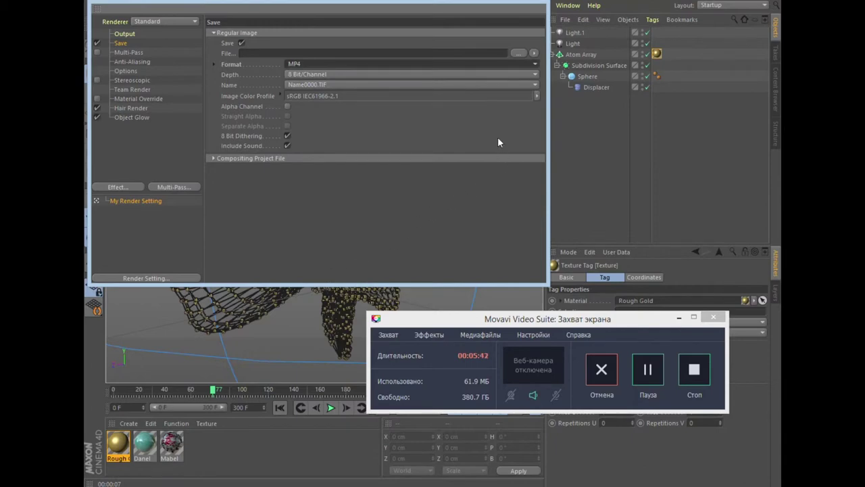
{"action": "left_click", "coordinate": [520, 54]}
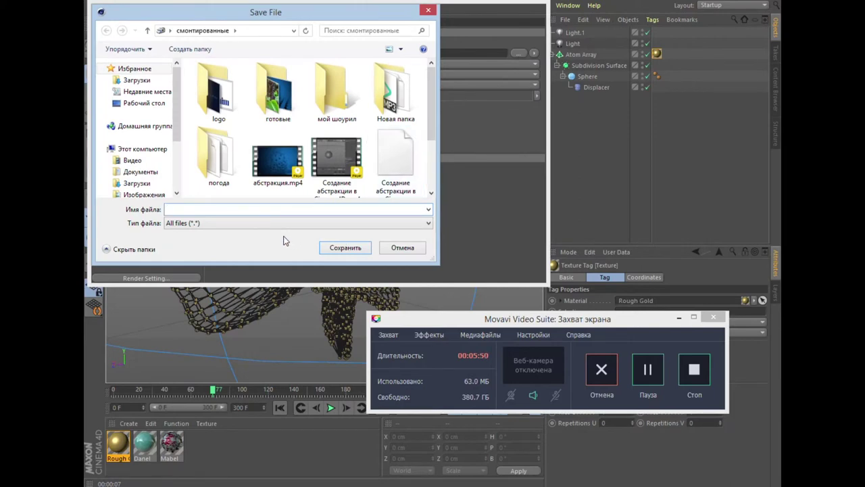
{"action": "type", "text": "абстракция2"}
{"action": "left_click", "coordinate": [338, 248]}
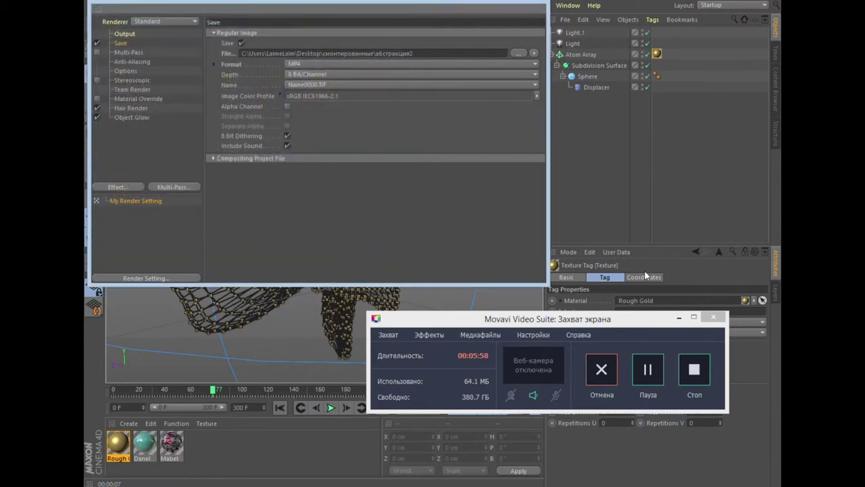
{"action": "left_click", "coordinate": [538, 2]}
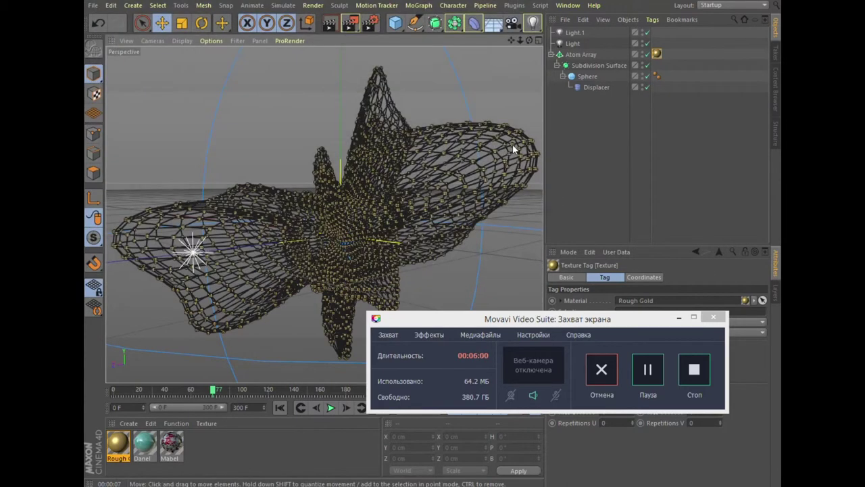
Render the full 251-frame абстракция2 animation to the Picture Viewer.
{"action": "left_click", "coordinate": [352, 26]}
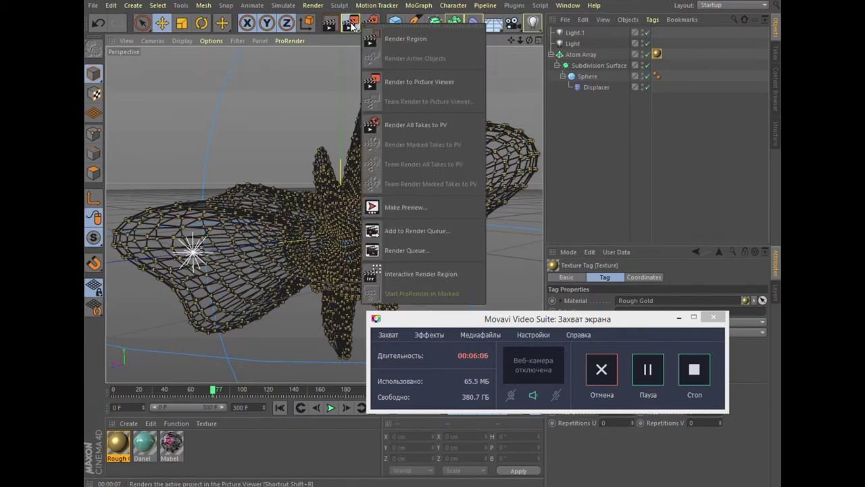
{"action": "left_click", "coordinate": [352, 26]}
{"action": "left_click", "coordinate": [349, 26]}
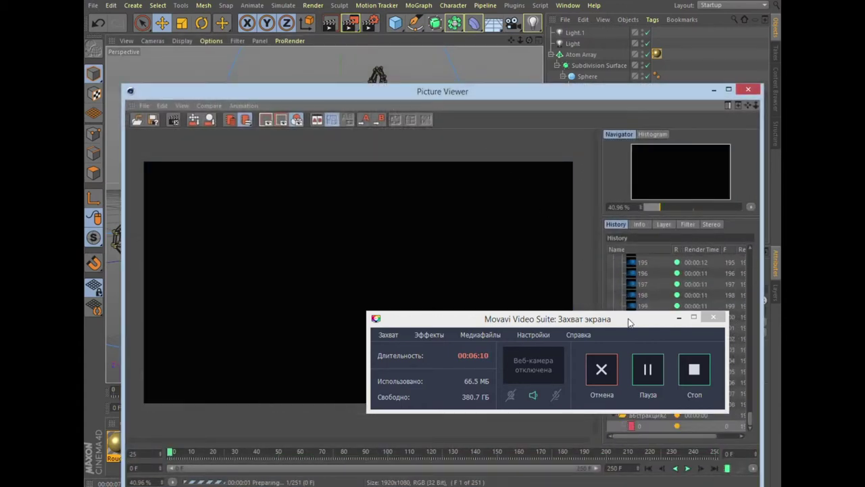
{"action": "left_click_drag", "start_coordinate": [604, 323], "coordinate": [587, 20]}
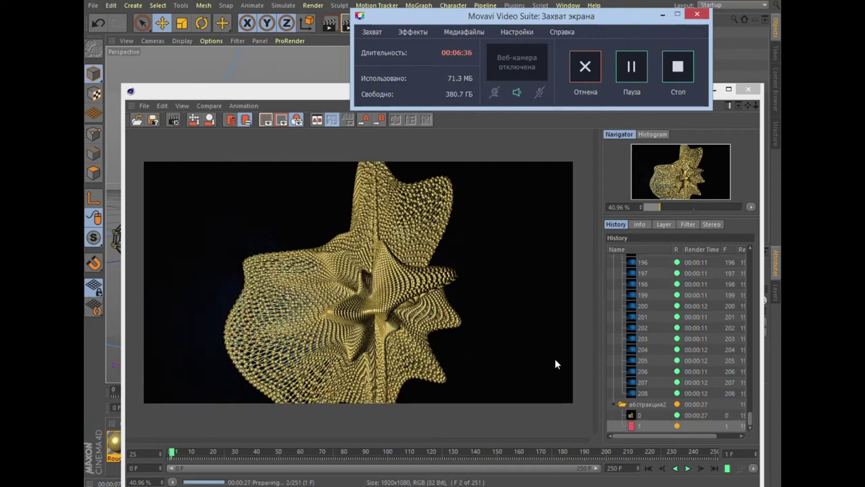
{"action": "left_click", "coordinate": [507, 336]}
{"action": "scroll", "coordinate": [508, 336], "scroll_direction": "down", "scroll_amount": 2}
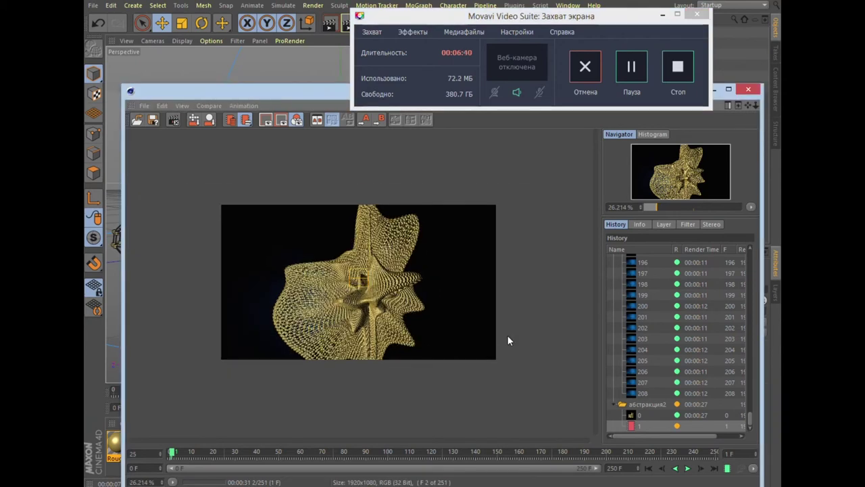
{"action": "scroll", "coordinate": [478, 337], "scroll_direction": "up", "scroll_amount": 1}
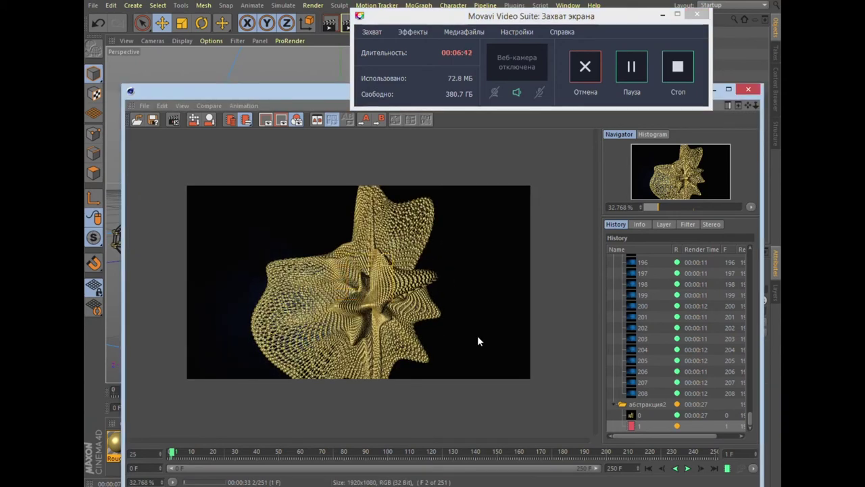
{"action": "scroll", "coordinate": [478, 336], "scroll_direction": "up", "scroll_amount": 1}
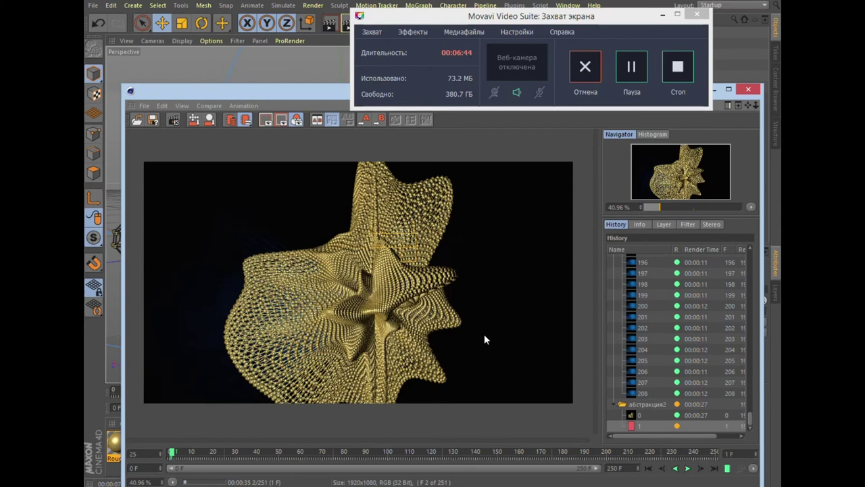